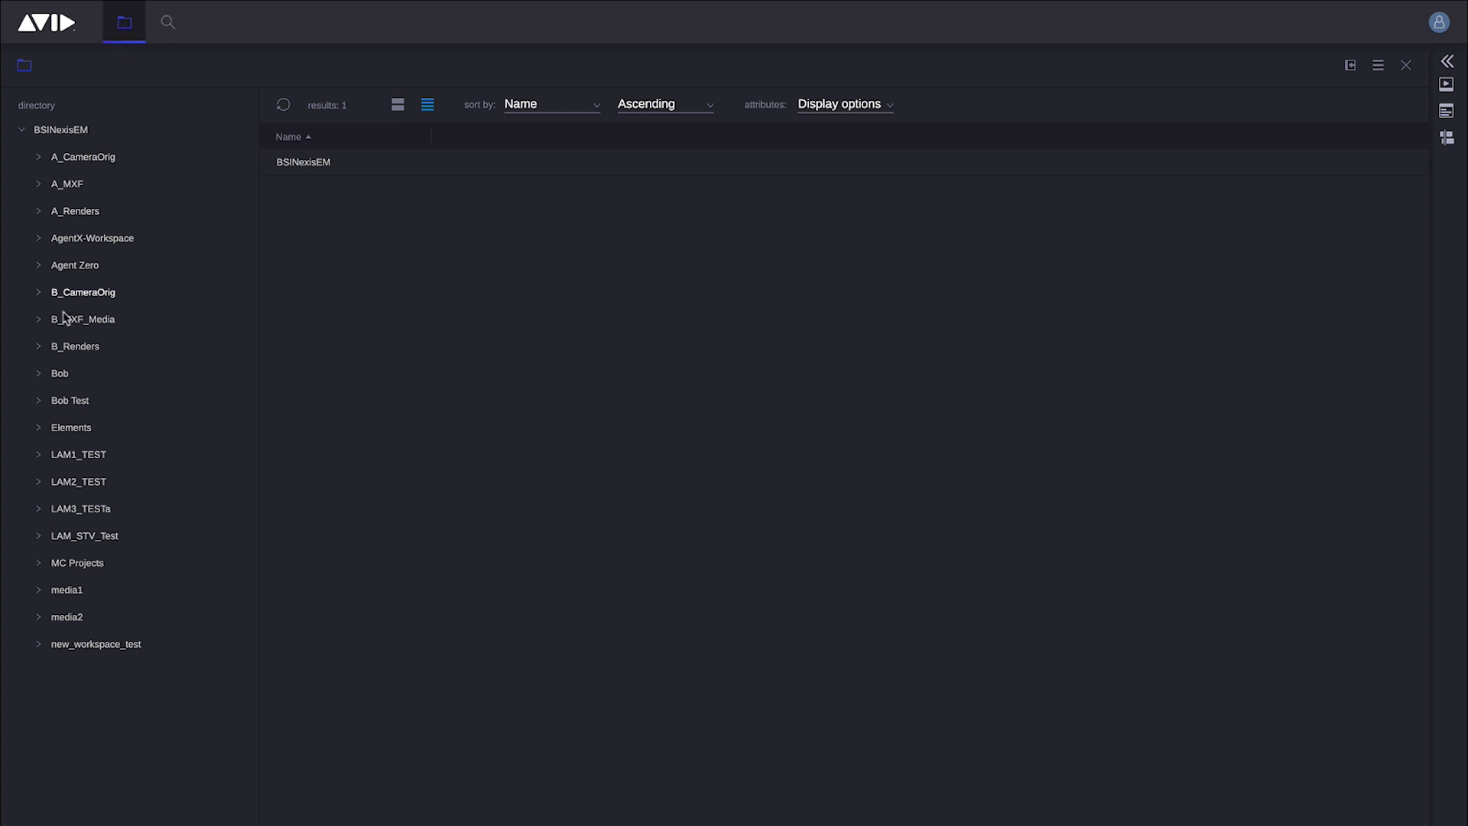
Browse the folder tree to Agent Zero > MCEM-2019.5, open the shot-list bin and select combat
left_click(39, 433)
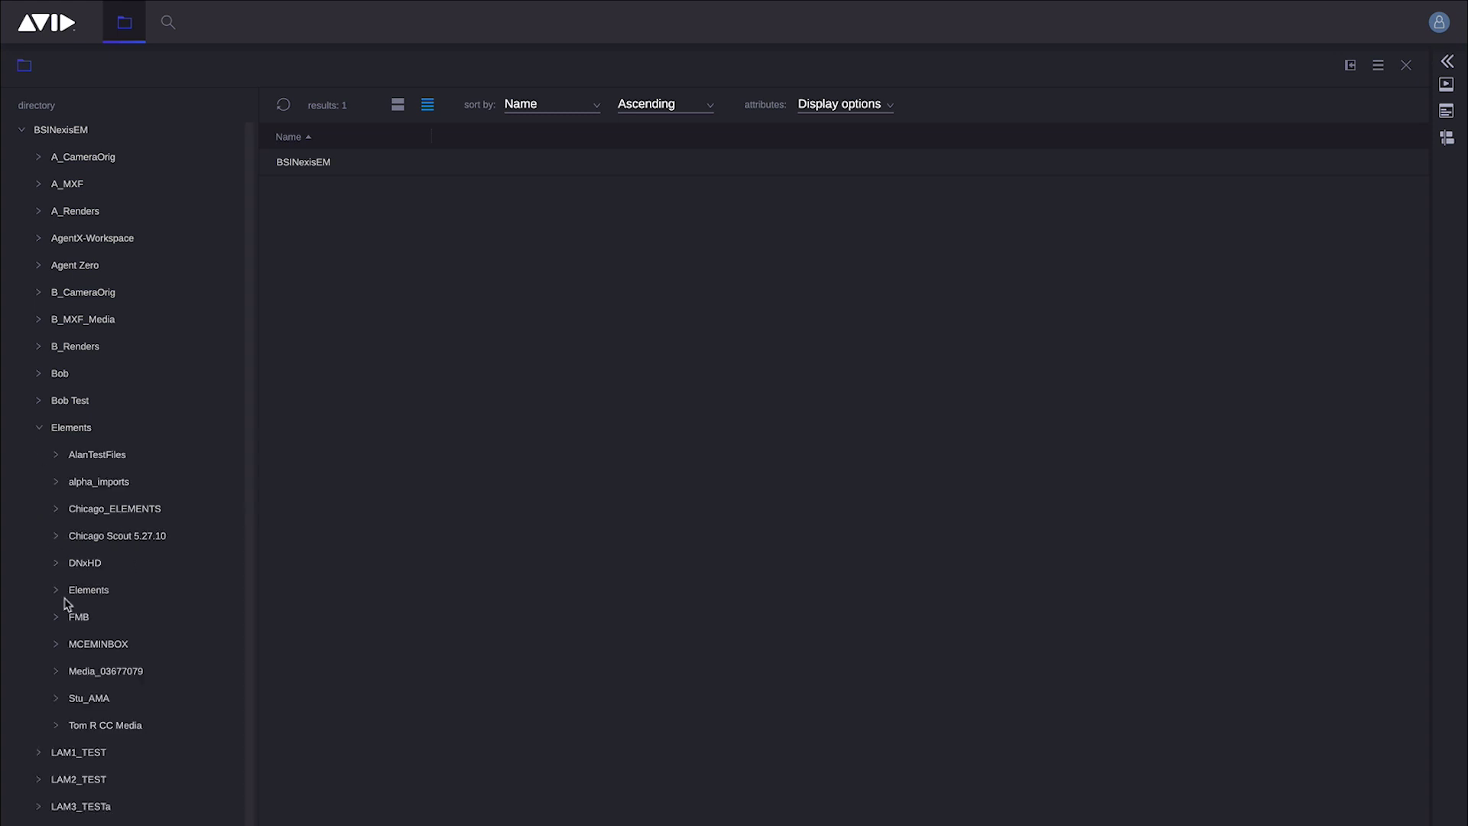
left_click(41, 756)
left_click(79, 807)
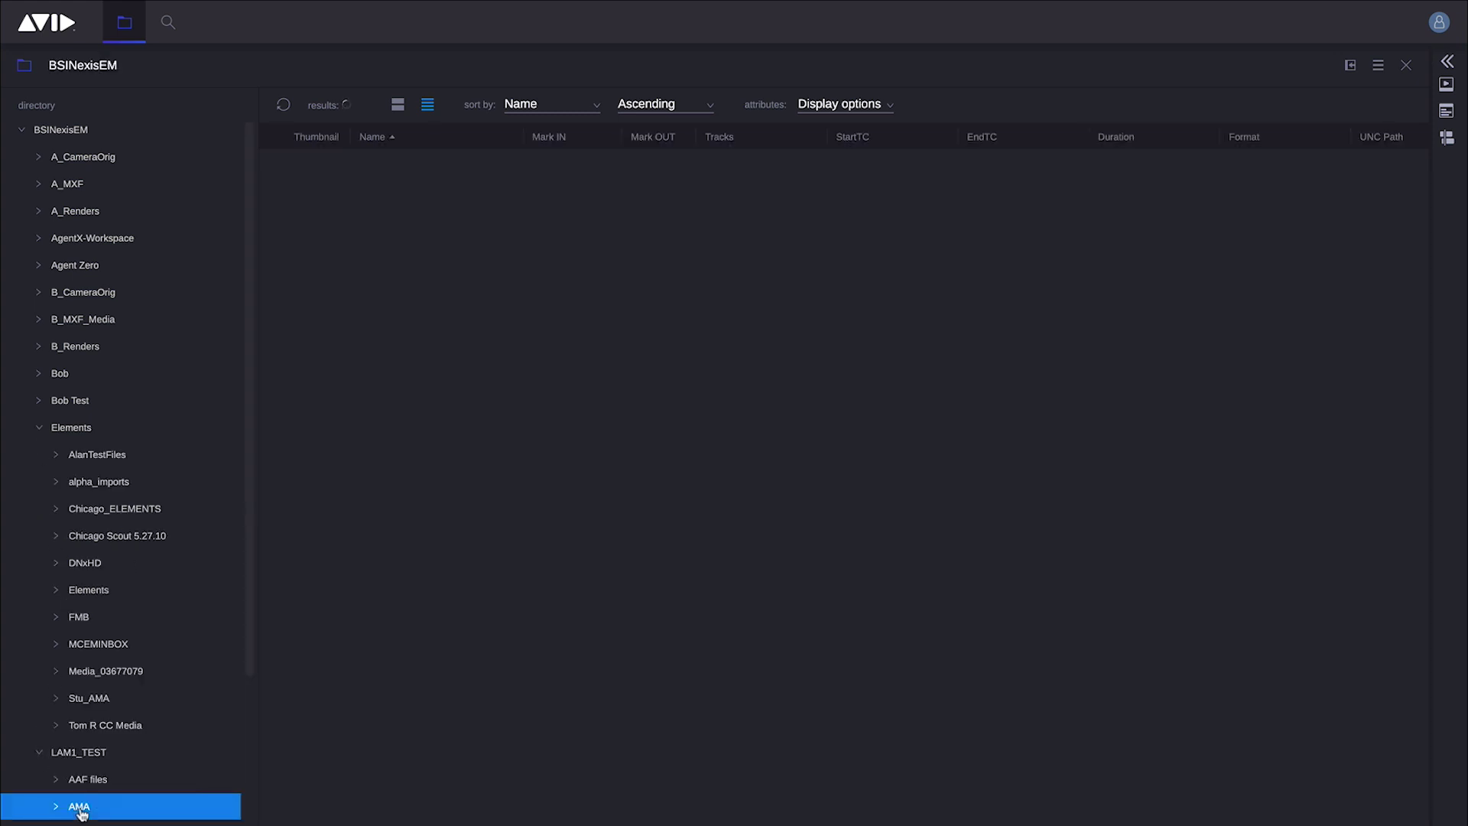
left_click(86, 275)
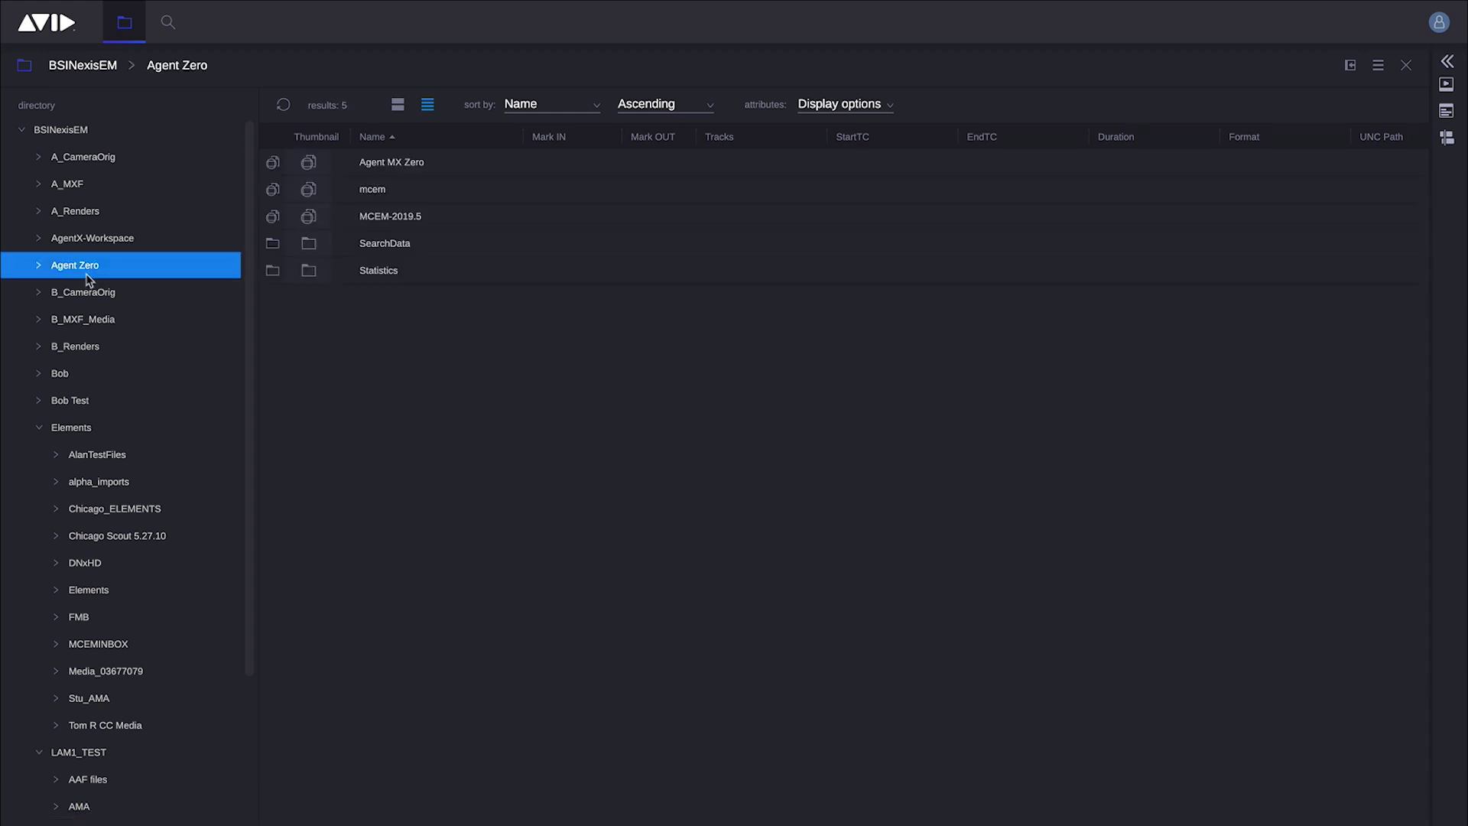
double_click(314, 222)
double_click(307, 298)
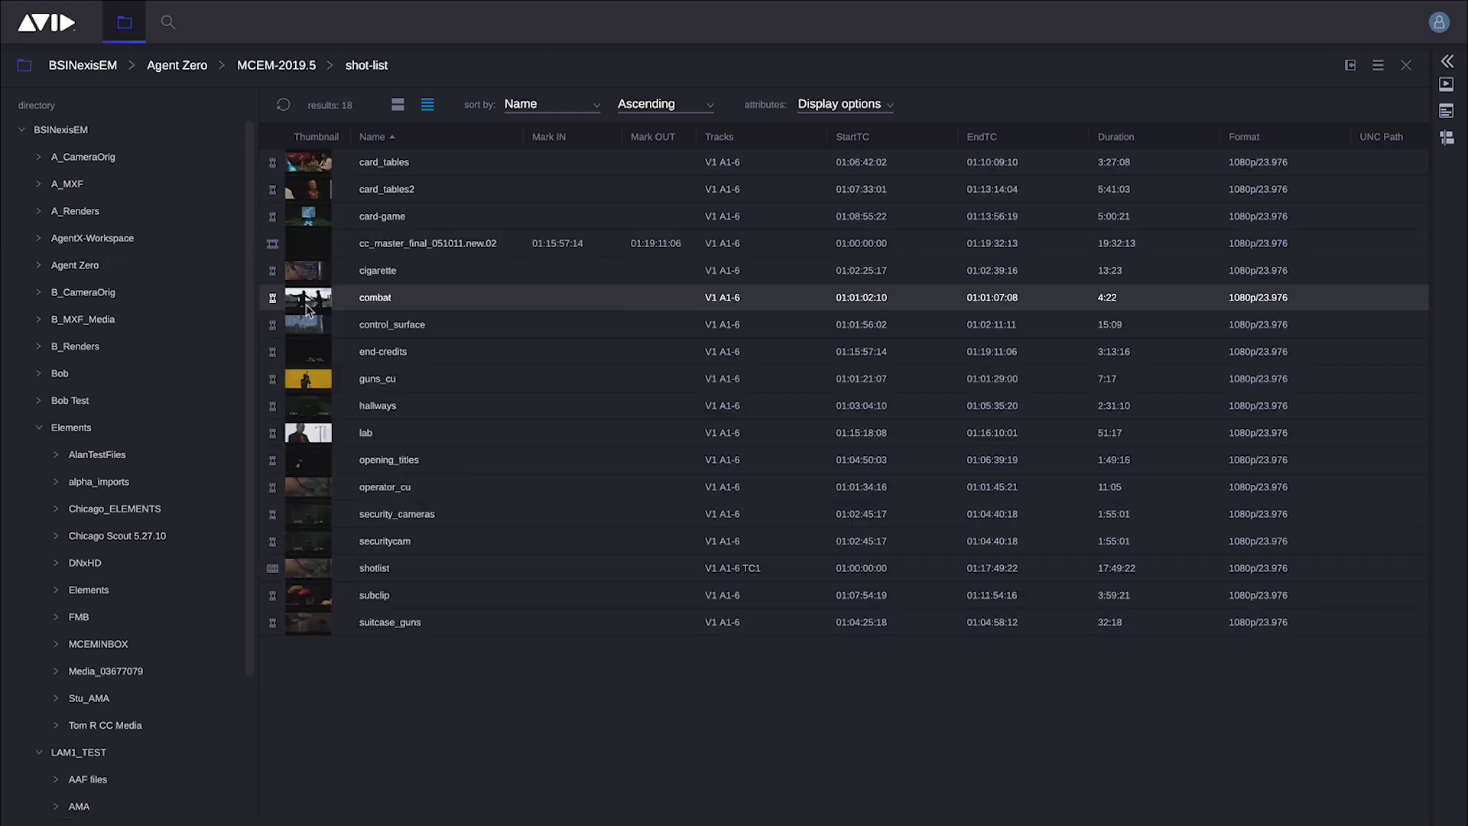
left_click(307, 301)
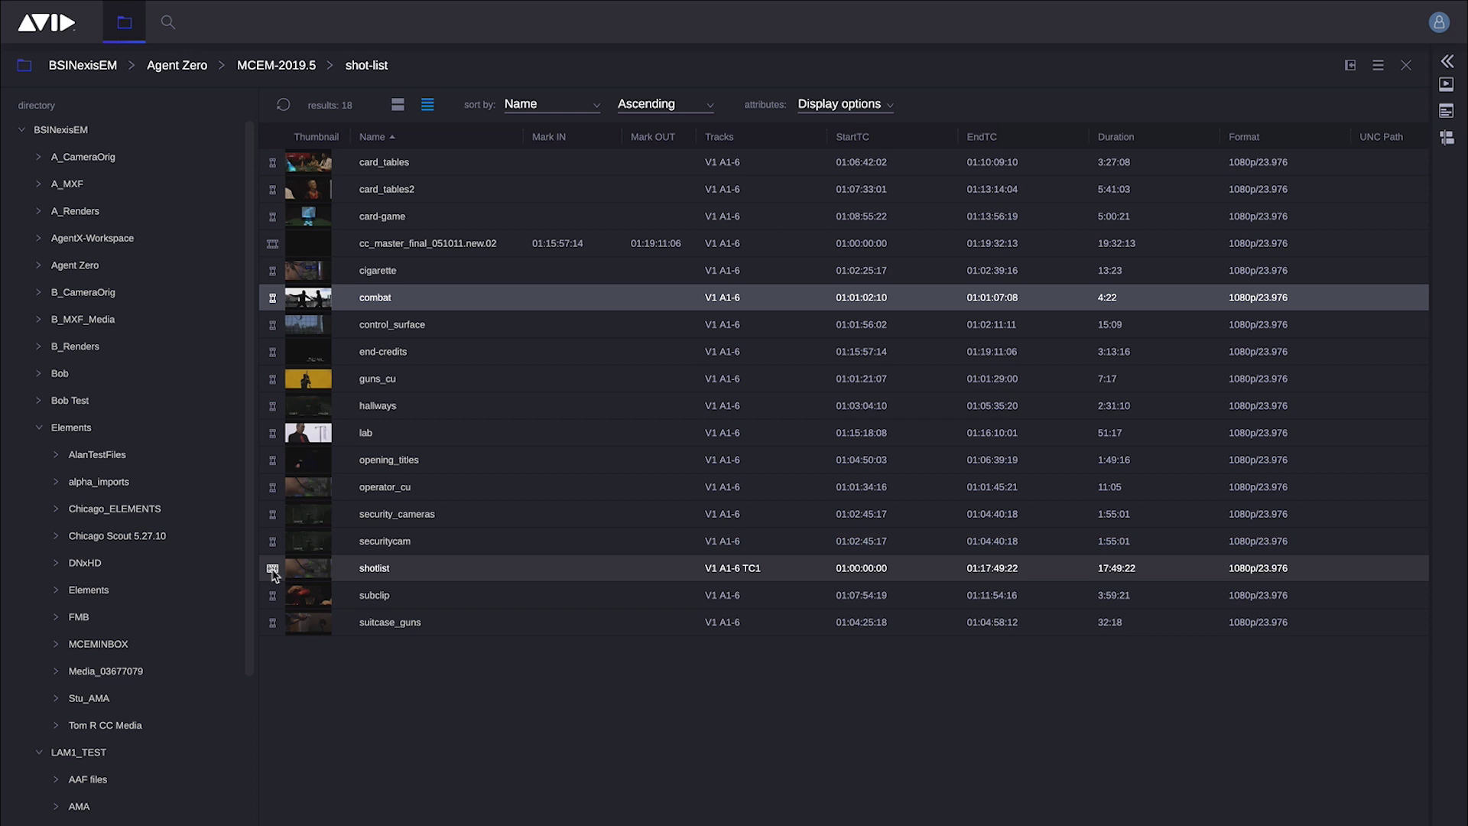
Load cigarette, scrub and play it forward and in reverse, park at 01:02:31:13, and show audio levels
double_click(275, 272)
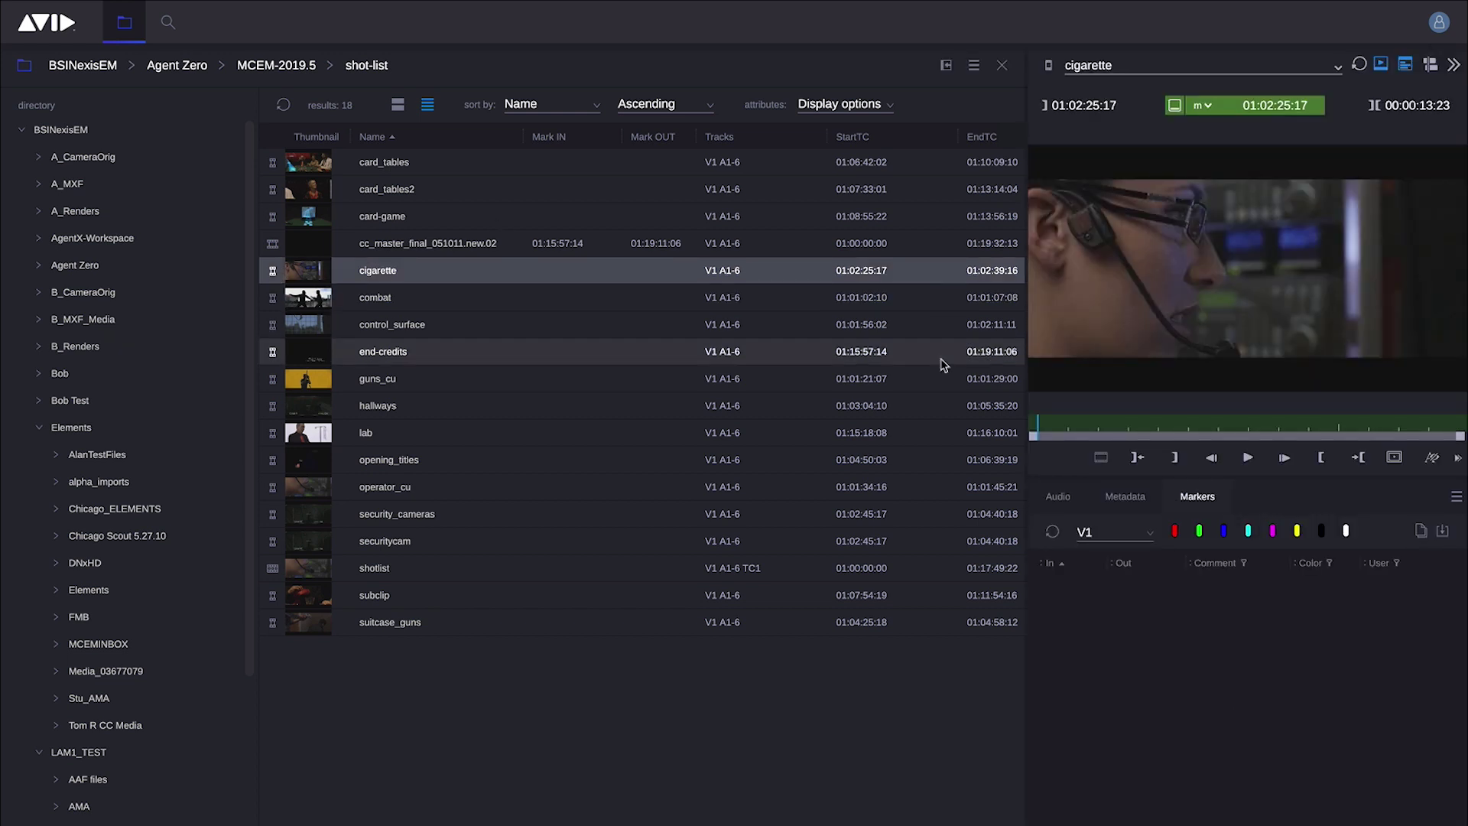
left_click_drag(1225, 425, 1254, 432)
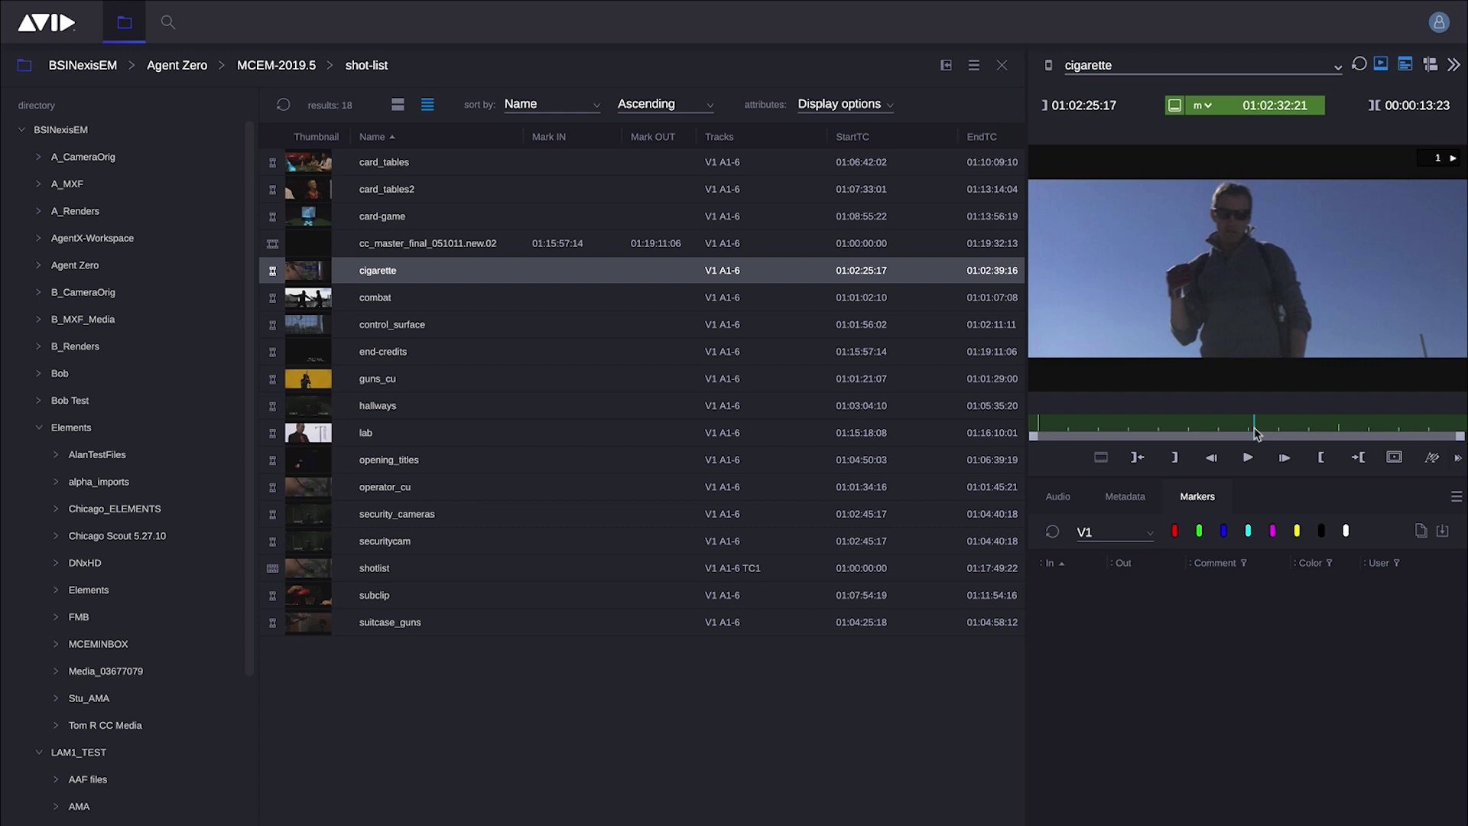
key("space")
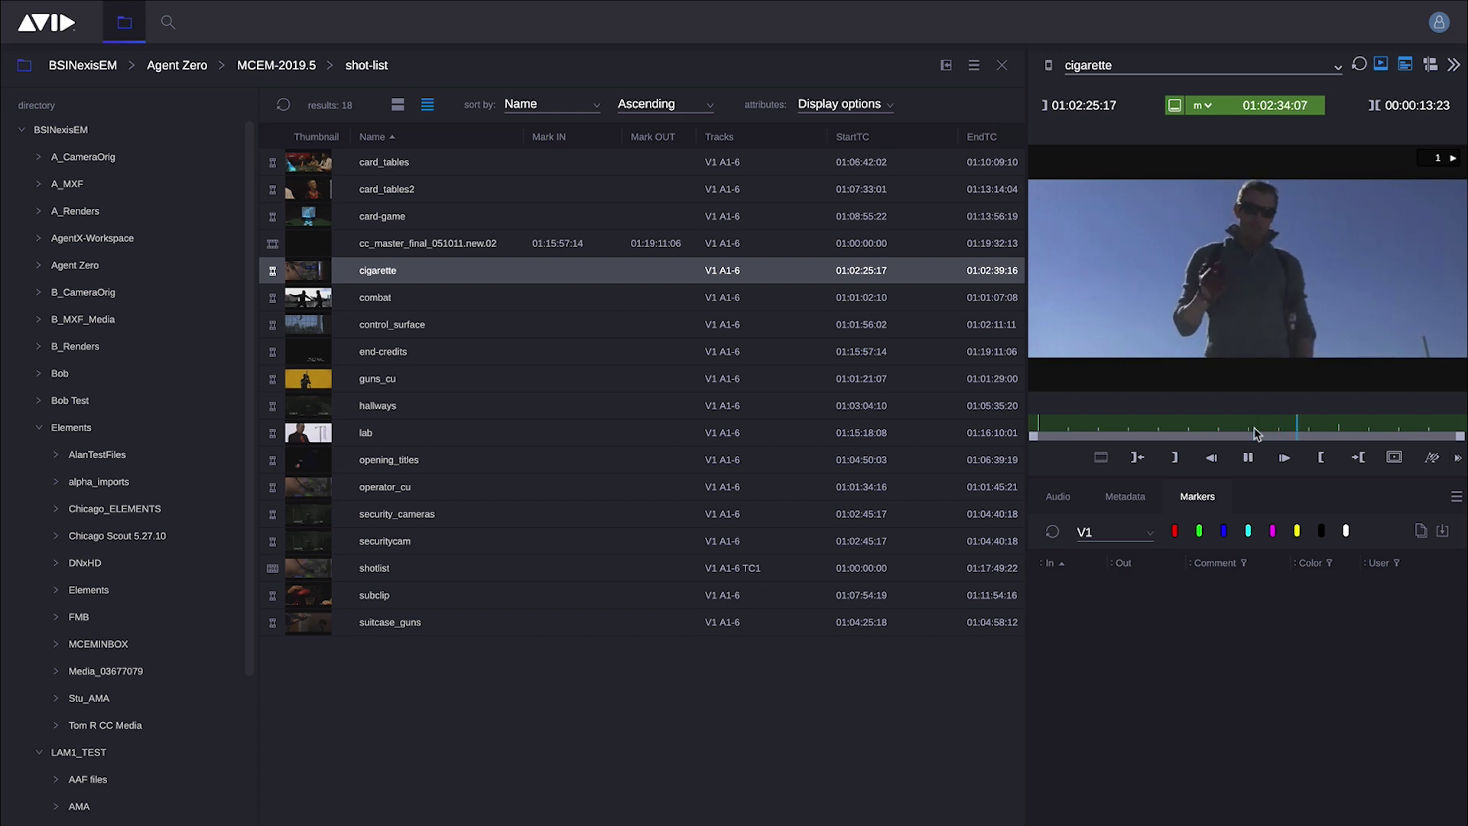
key("space")
key("j")
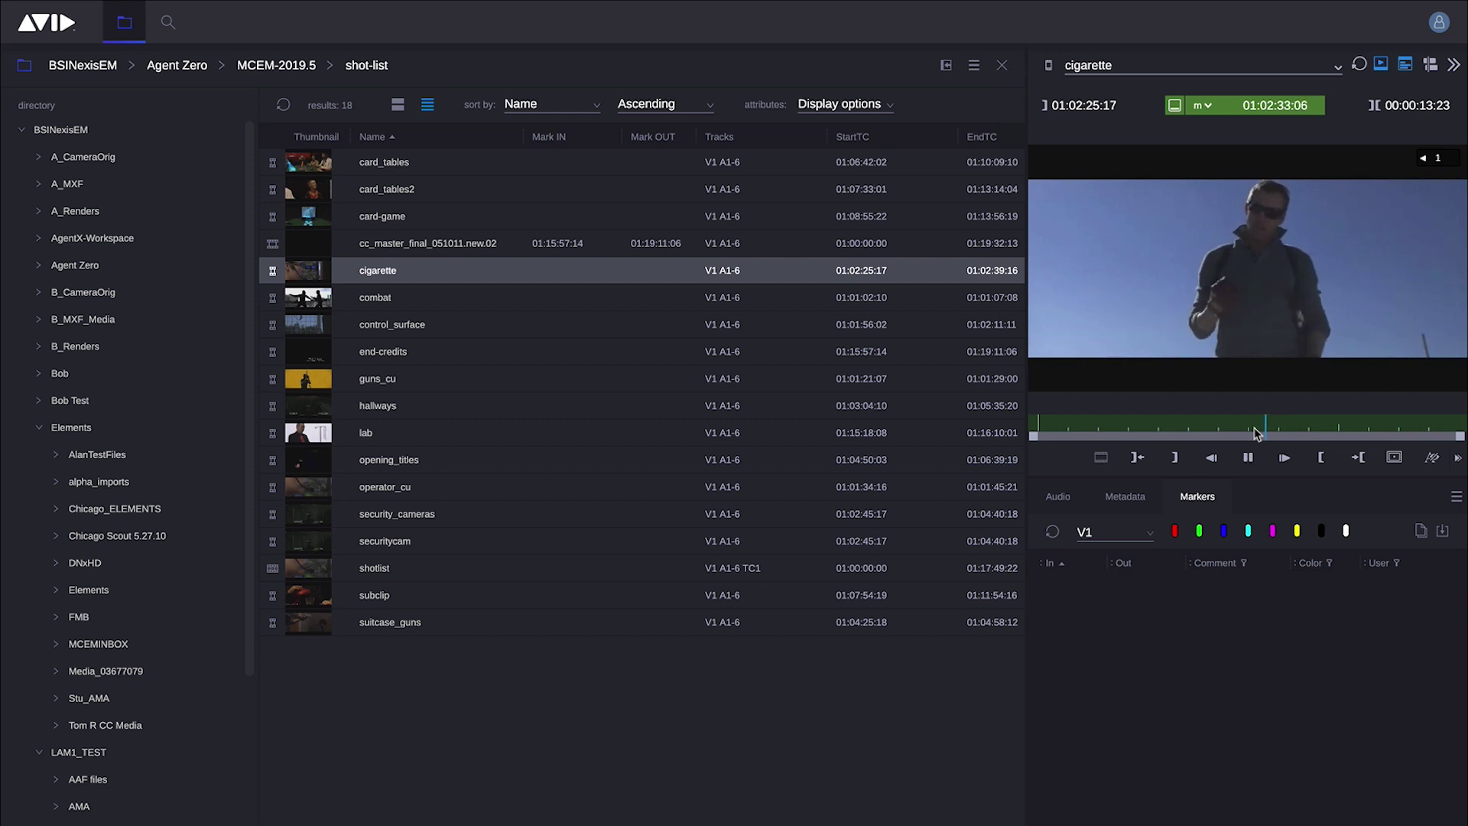
key("space")
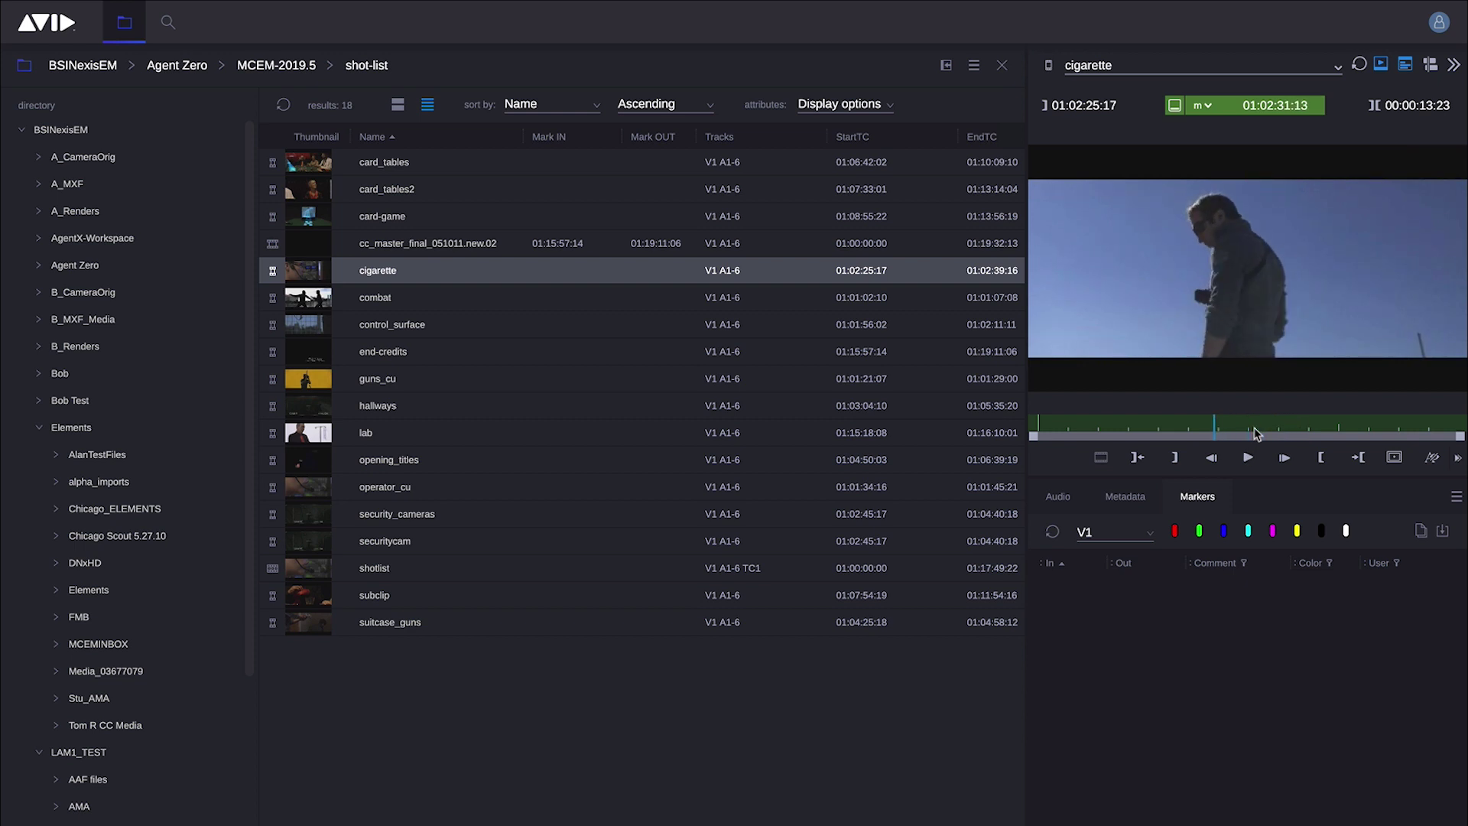
left_click(1057, 501)
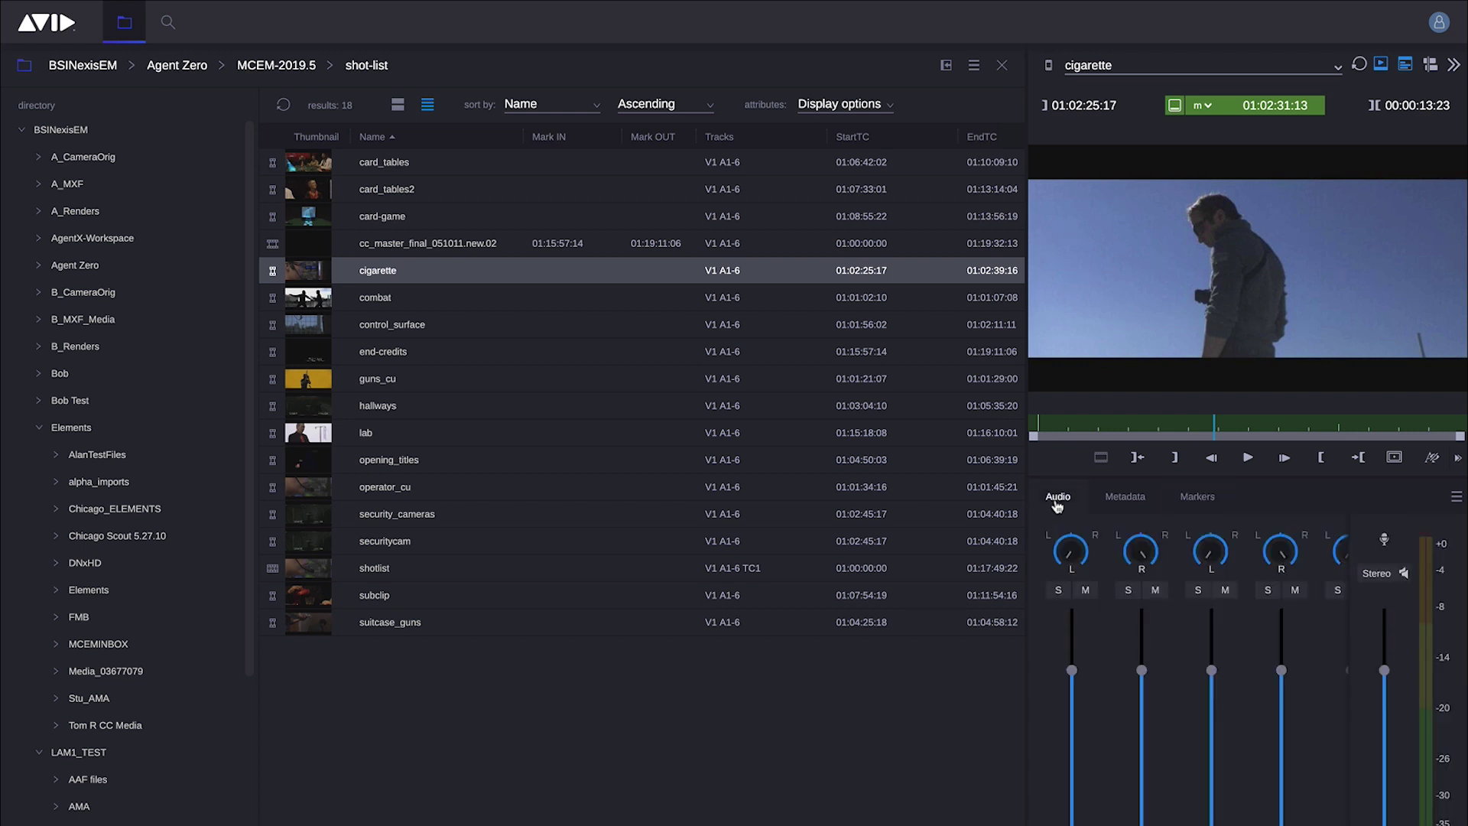
Add red, green and blue markers to cigarette at 01:02:31:13
left_click(1124, 497)
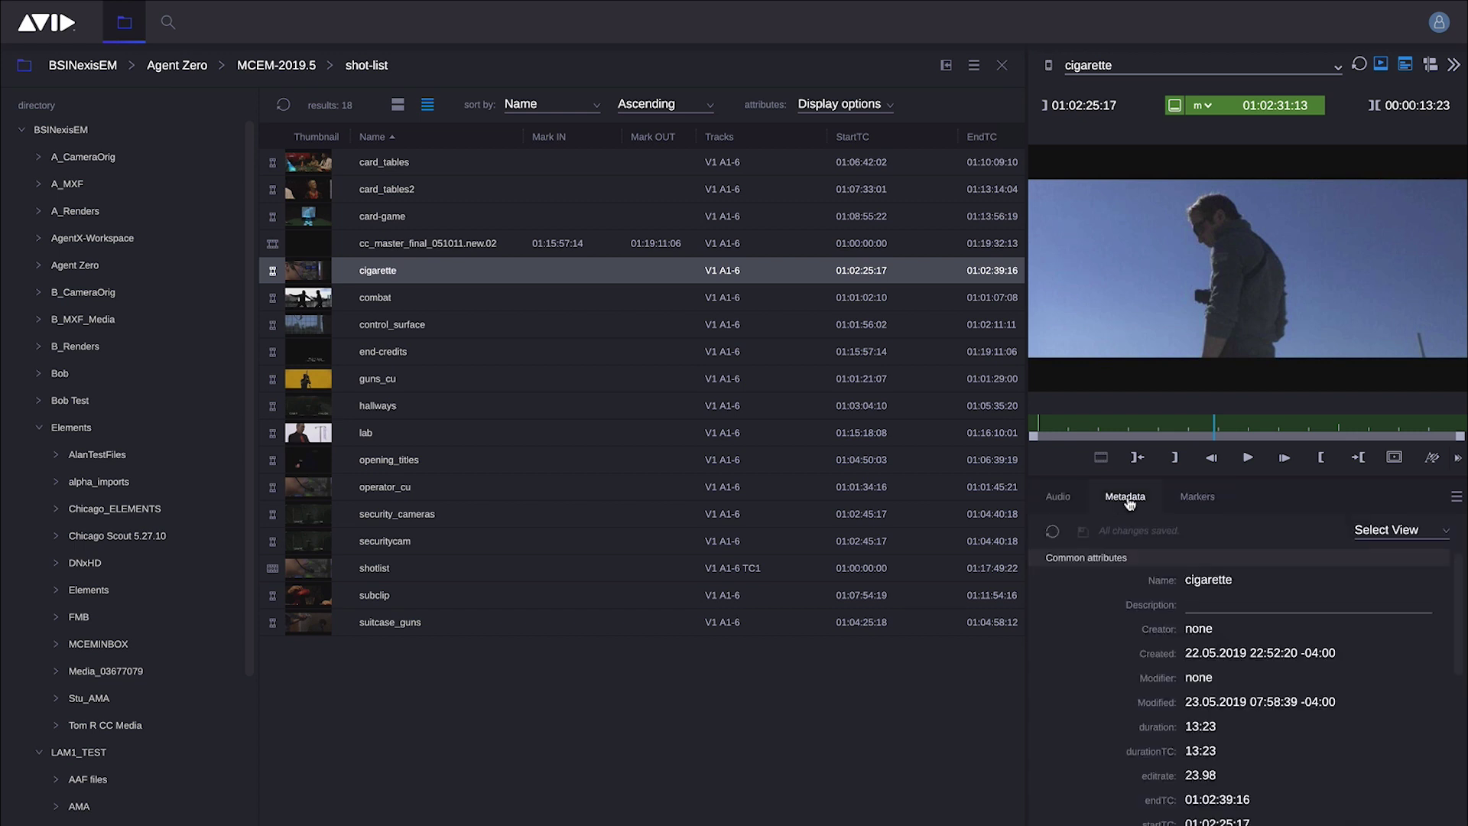
left_click(1190, 501)
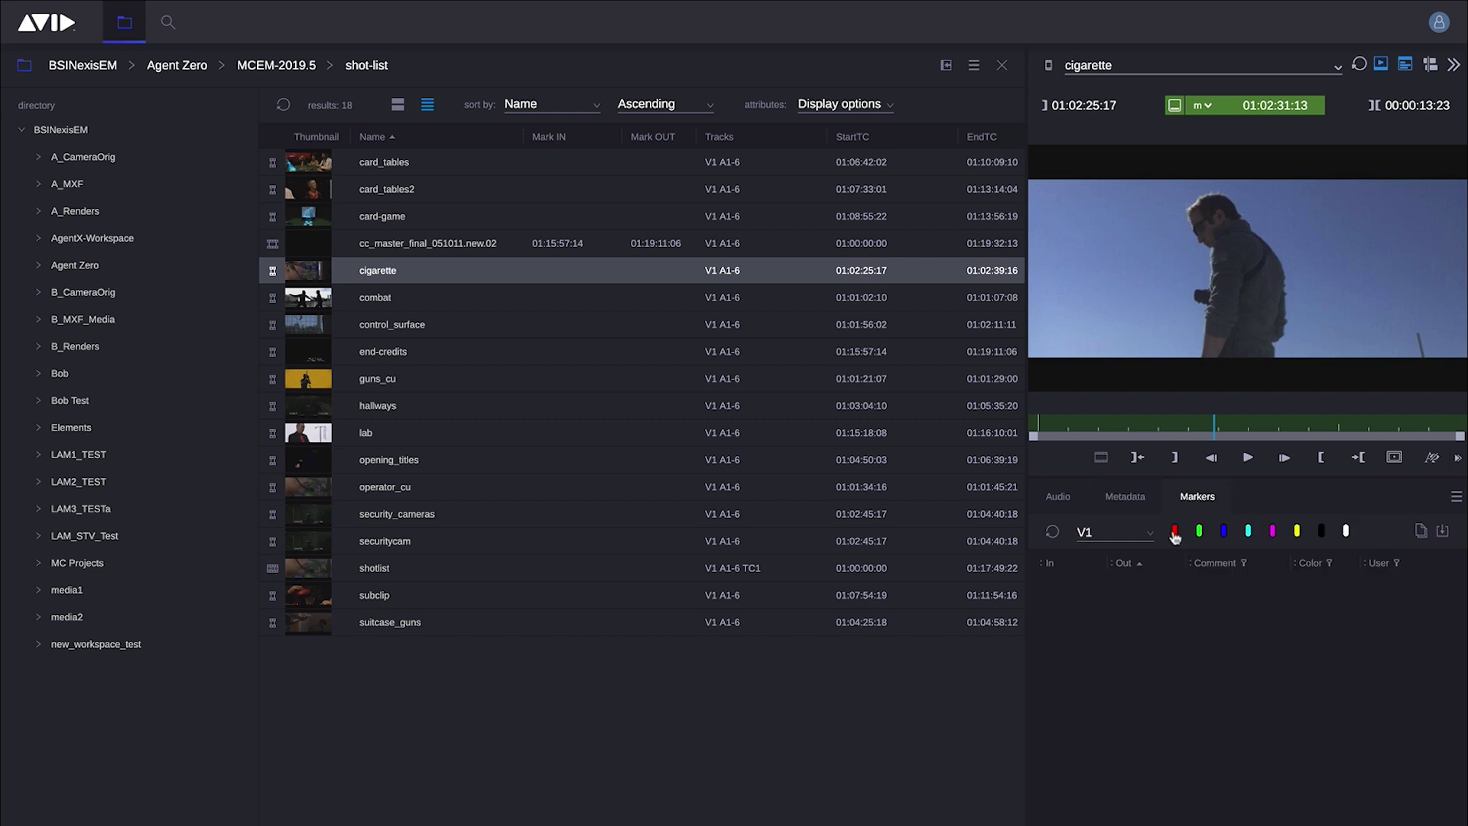
left_click(1175, 530)
left_click(1199, 531)
left_click(1223, 533)
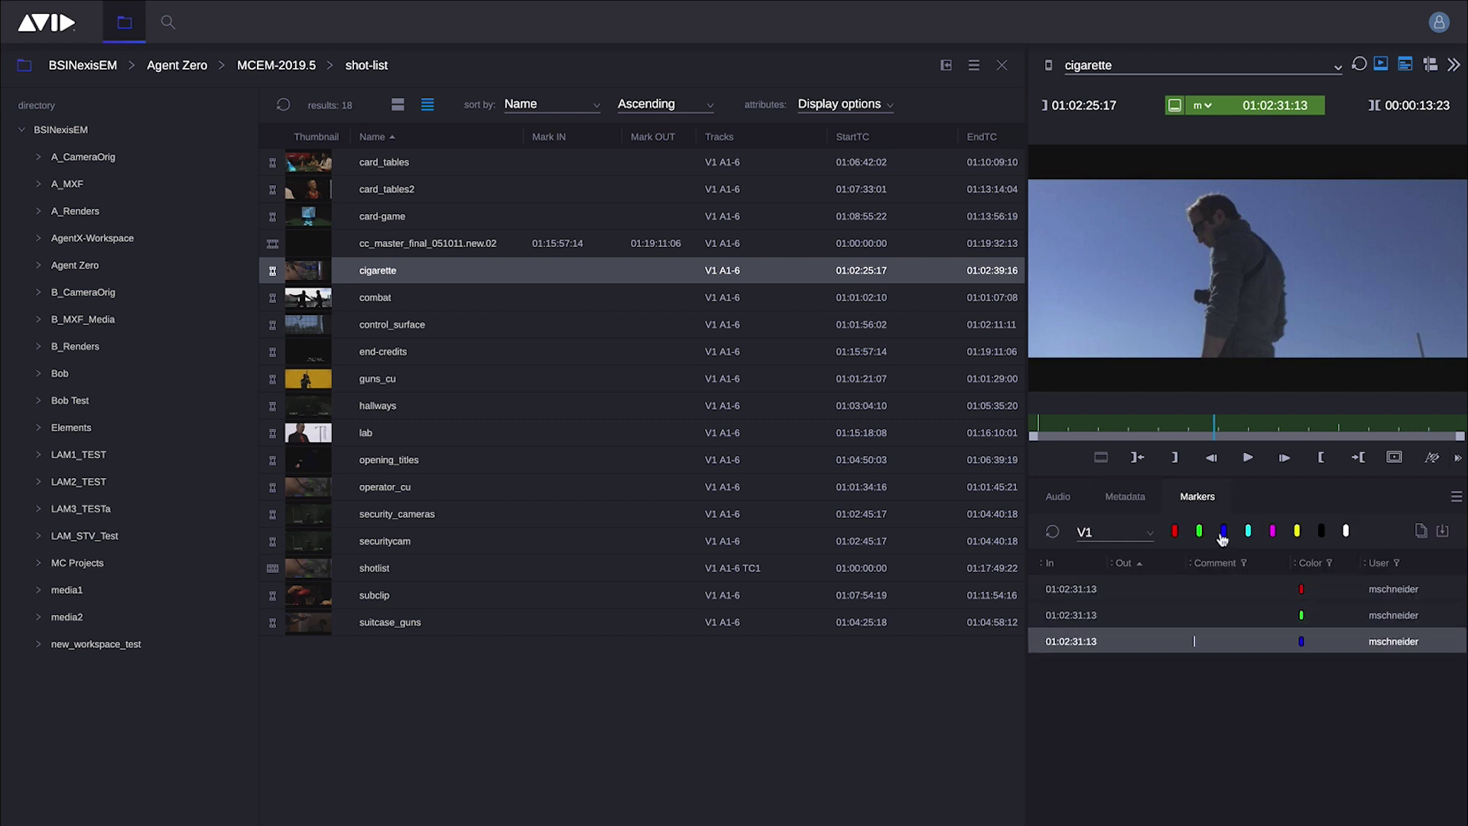
Comment the red marker 'wide shot', then select the guns_cu clip
left_click(1216, 588)
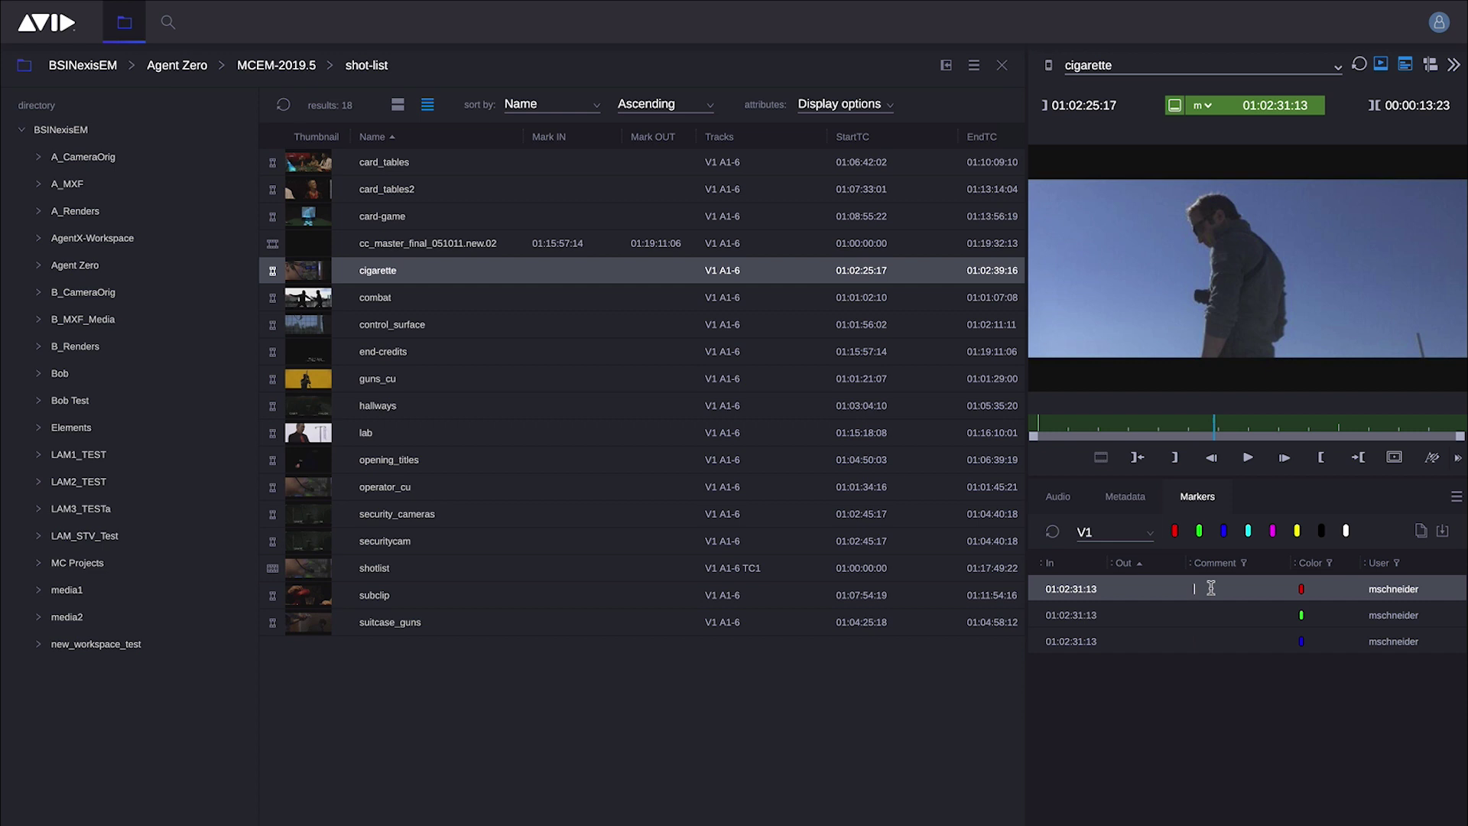
type("wide shot")
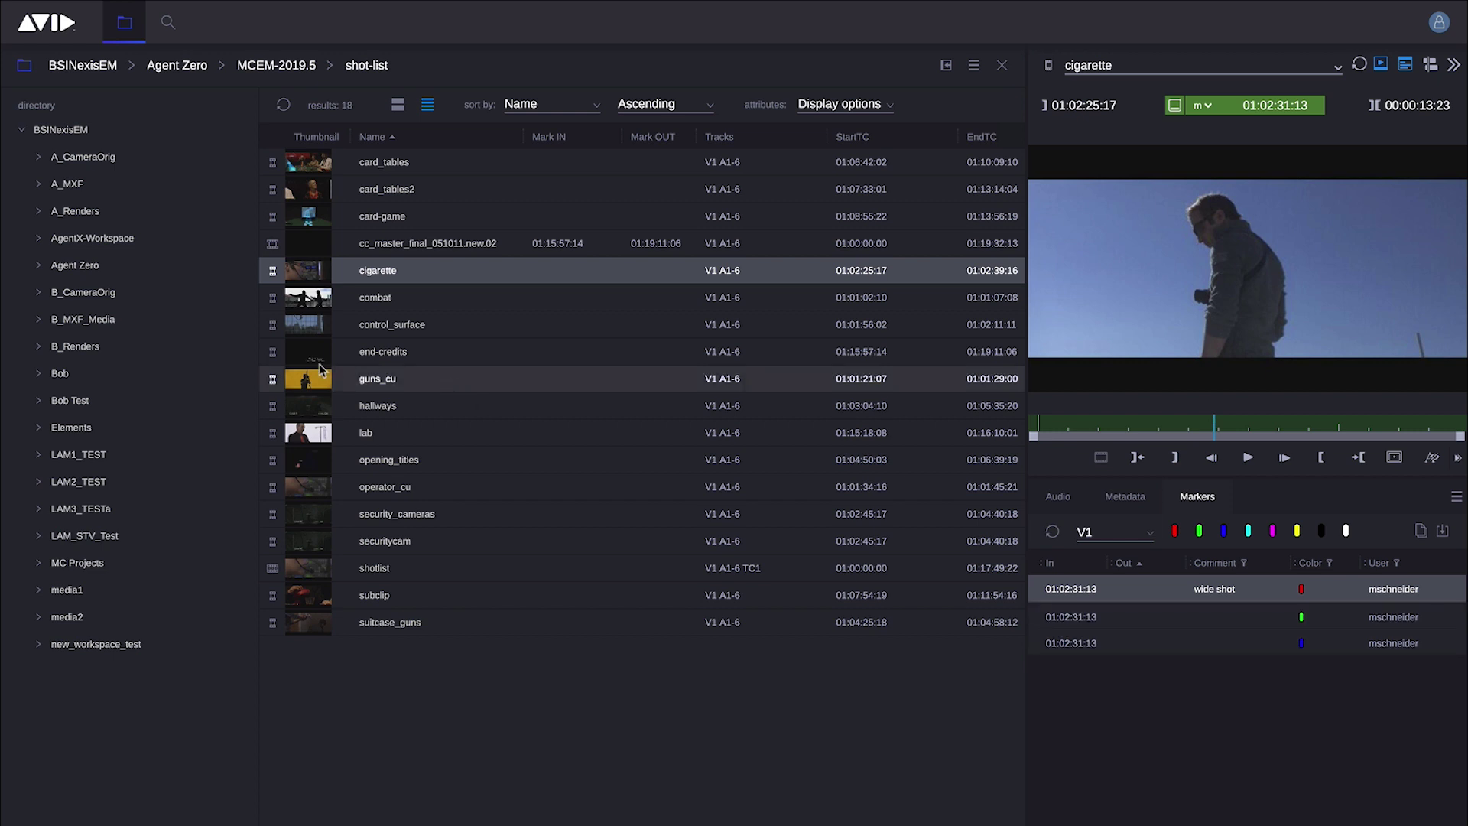
left_click(275, 389)
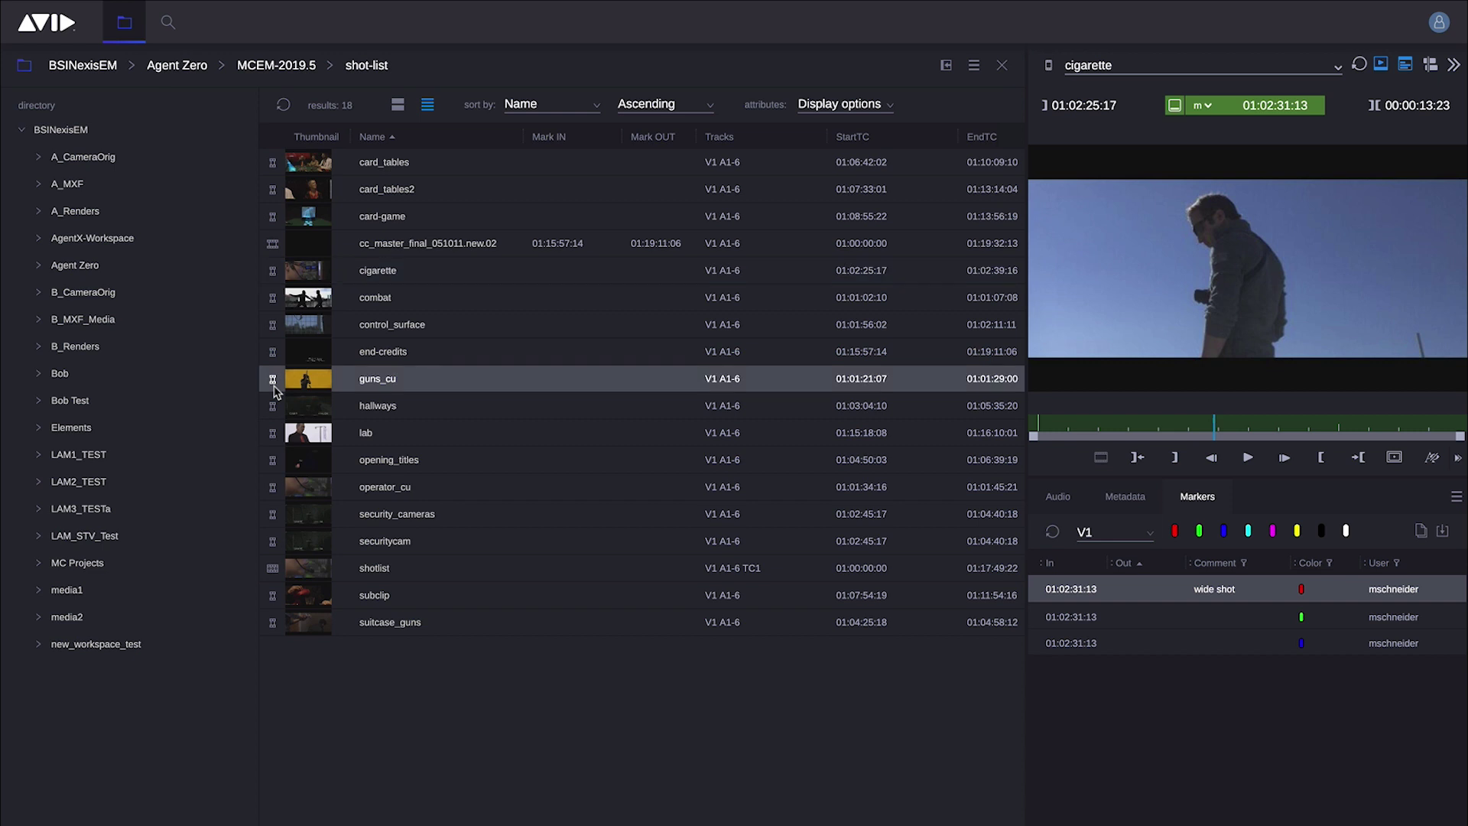
Select the five shots from guns_cu through operator_cu and start a group clip from them
left_click(284, 490, "shift")
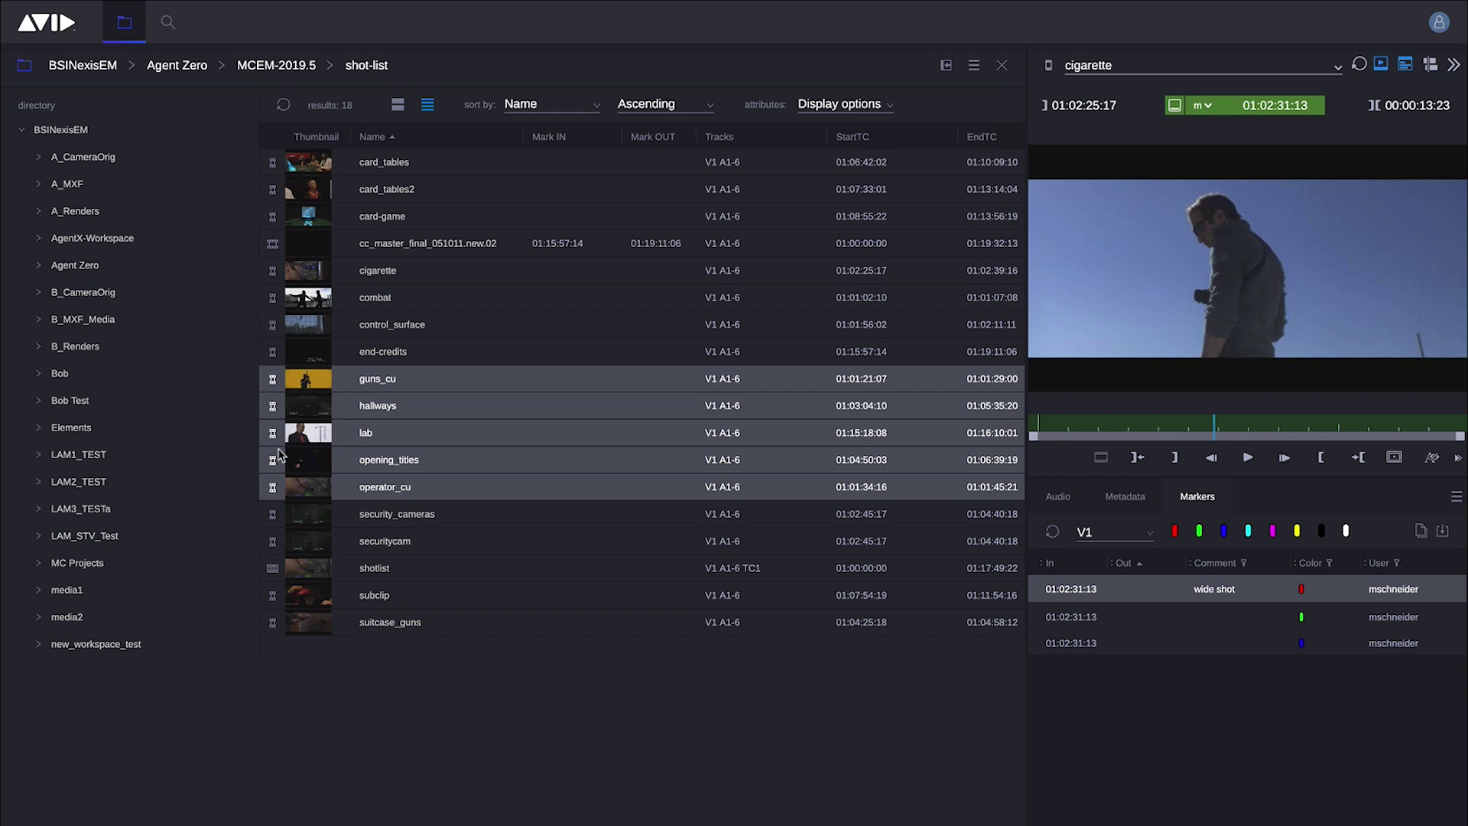
right_click(279, 454)
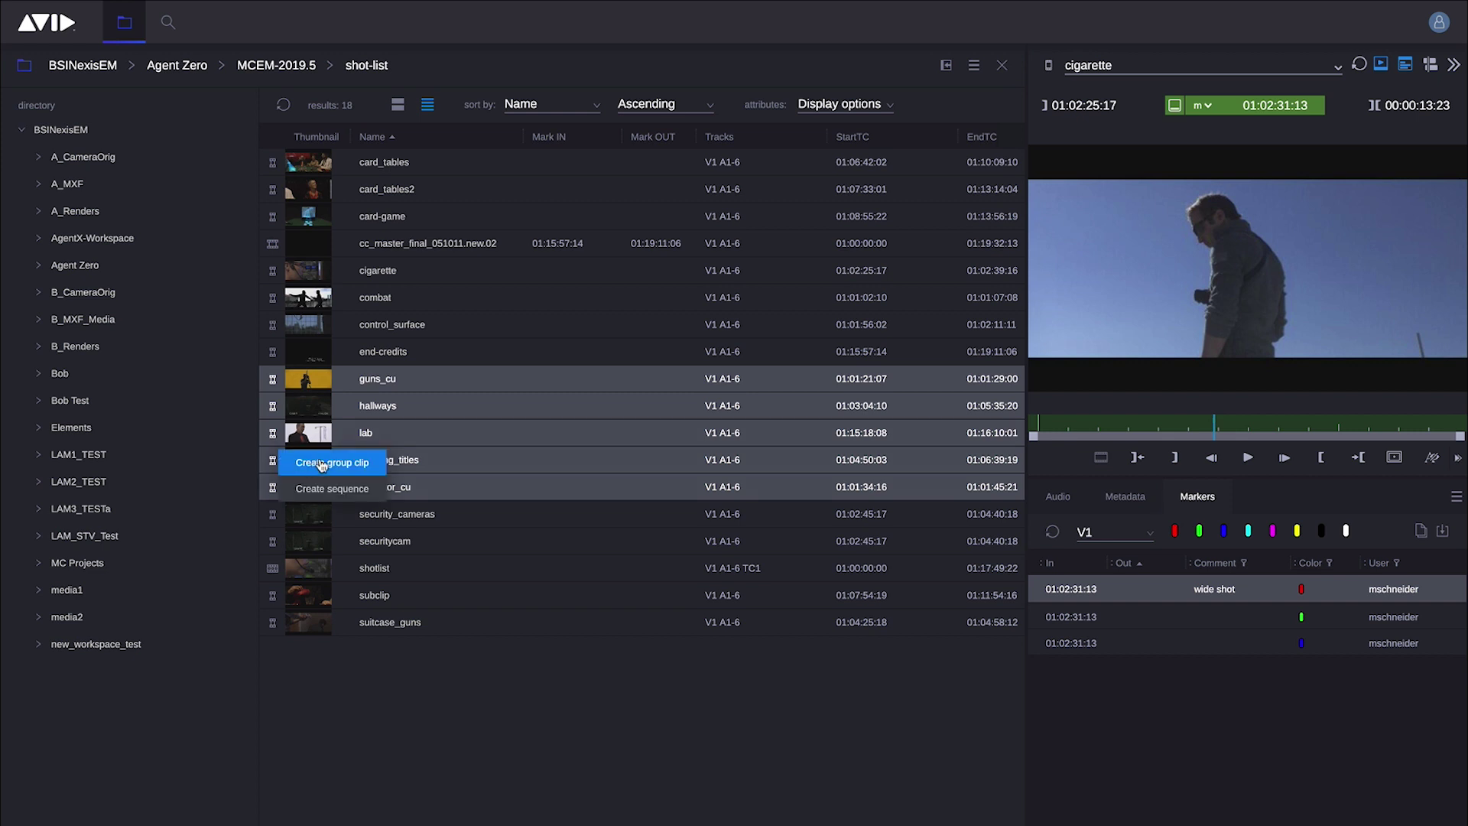
left_click(367, 468)
Put lab second, name the group clip 'group1', align on mark in, create it and refresh
mouse_move(466, 426)
left_mouse_down()
mouse_move(466, 489)
mouse_move(466, 413)
left_mouse_up()
triple_click(808, 200)
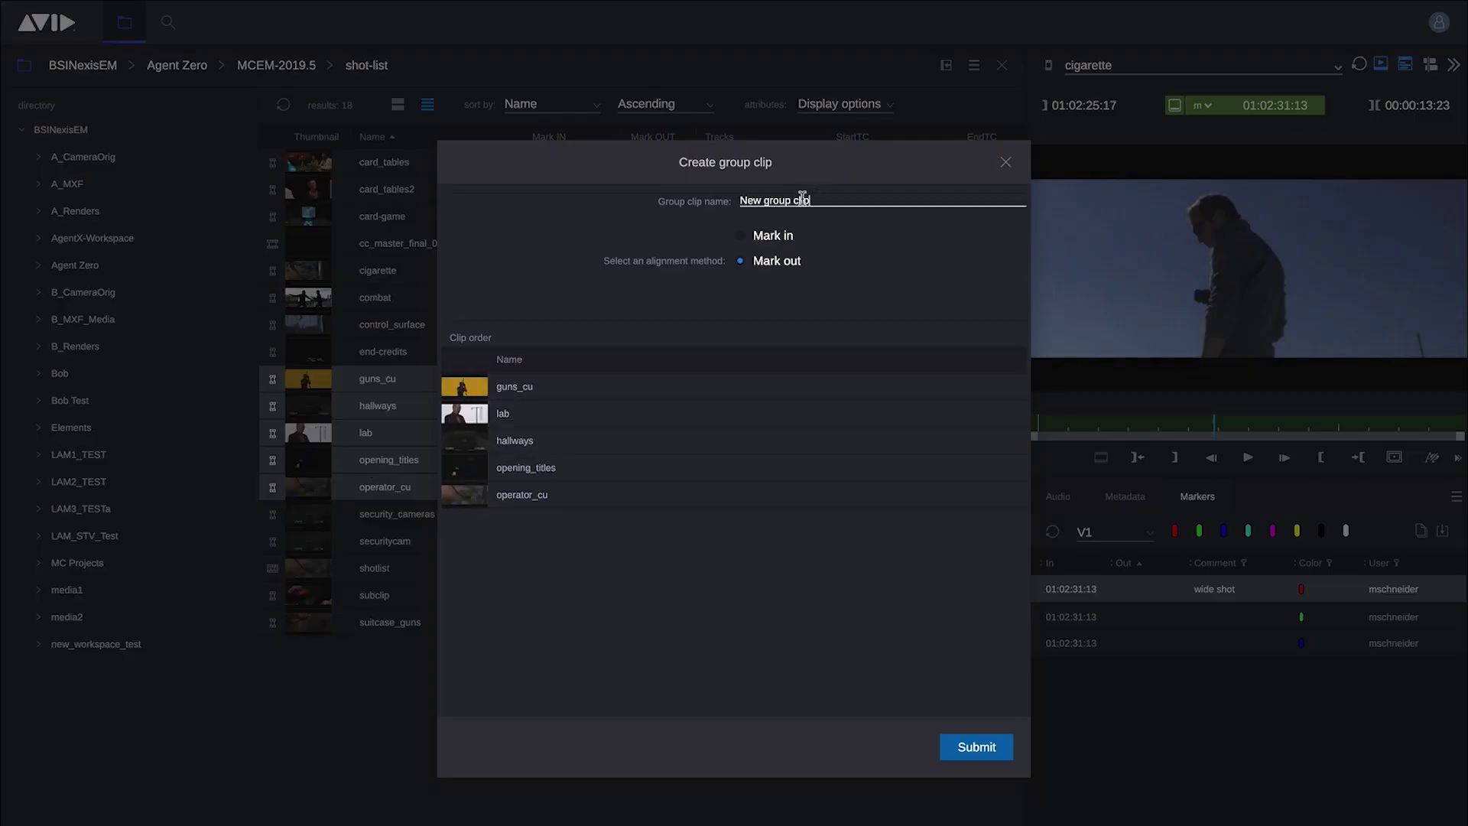
type("group")
key("BackSpace")
key("BackSpace")
type("up1")
left_click(740, 235)
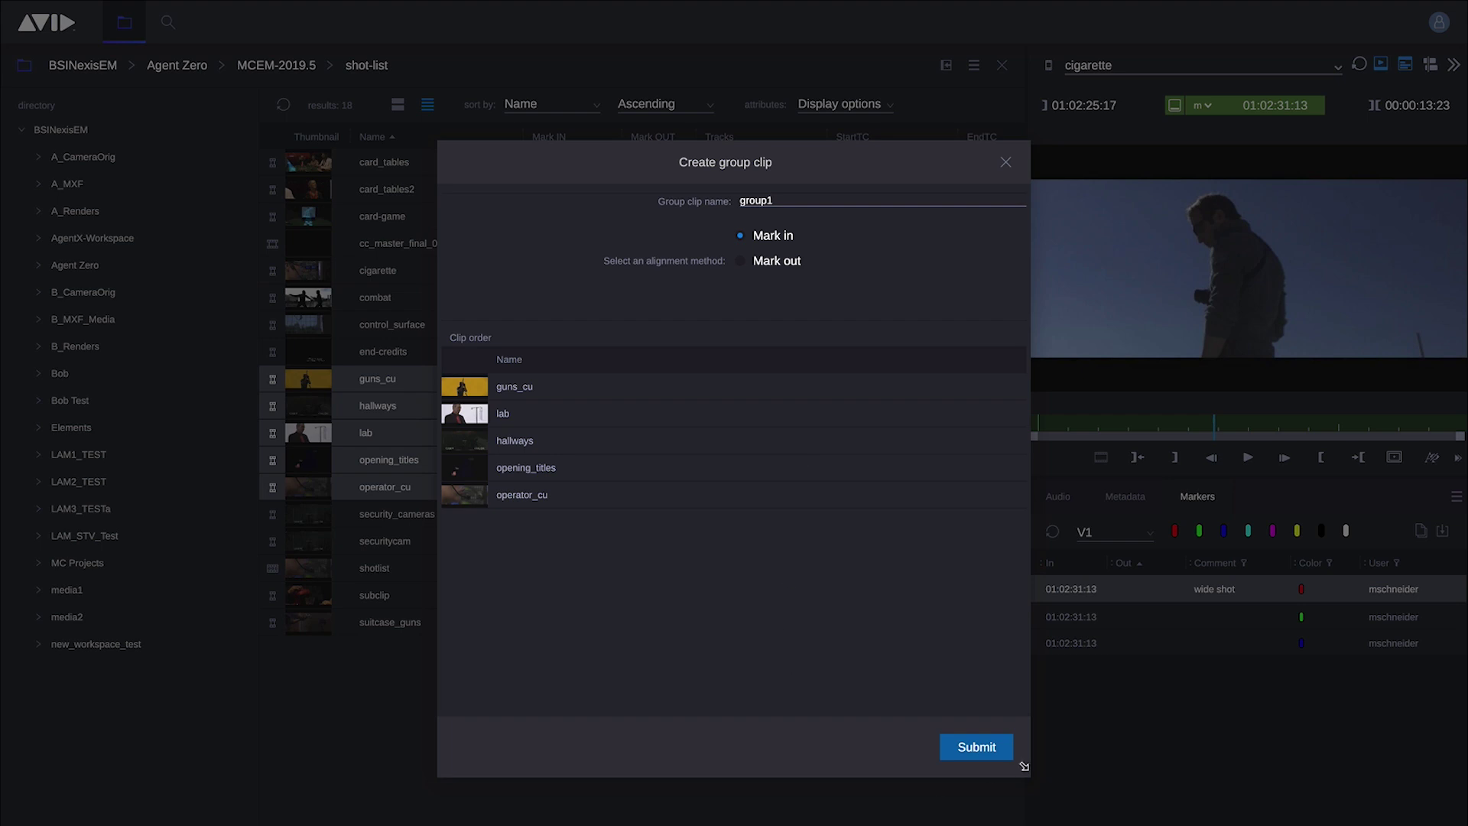
left_click(974, 749)
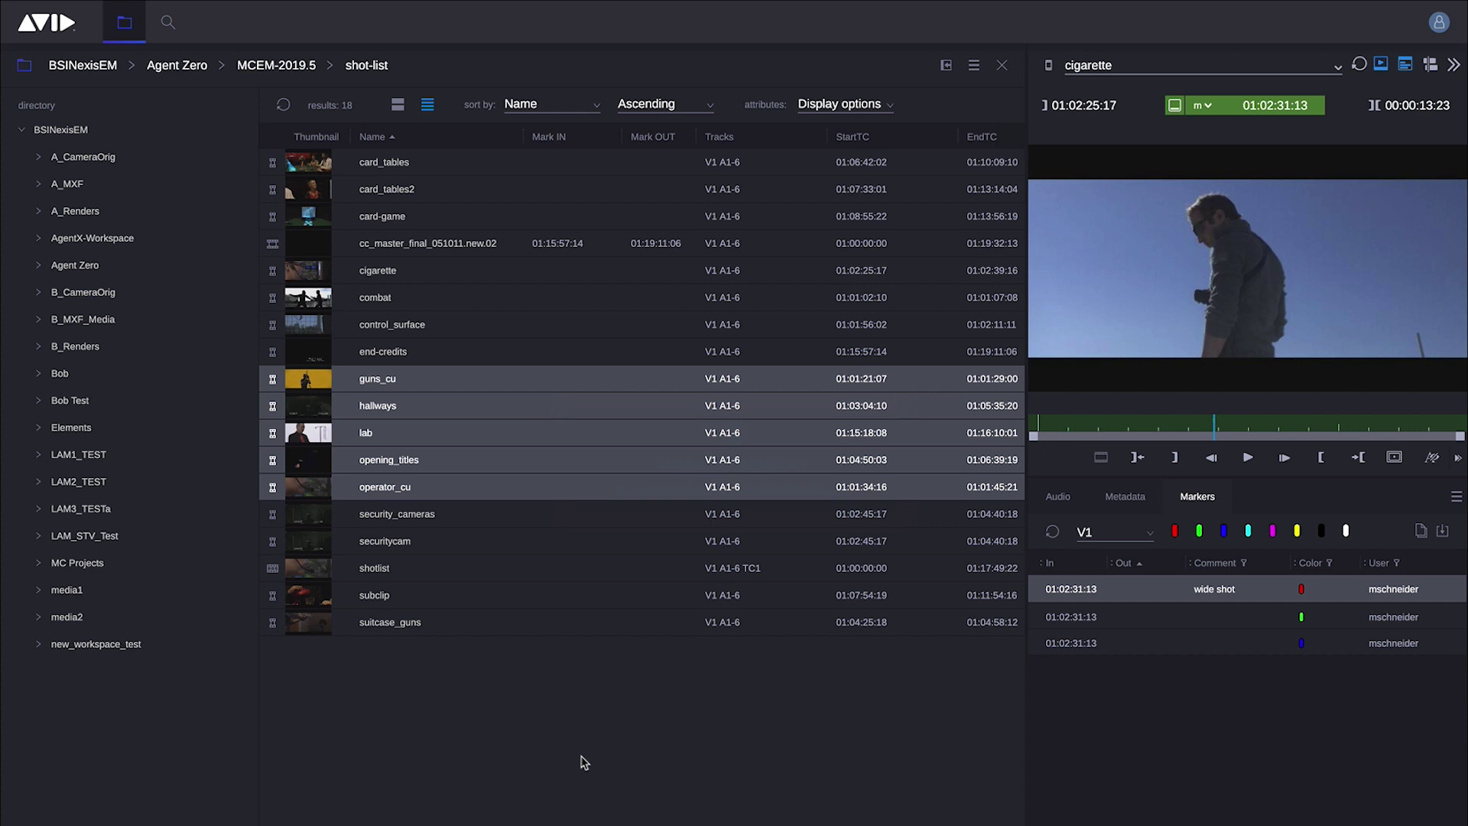
left_click(283, 107)
left_click(169, 31)
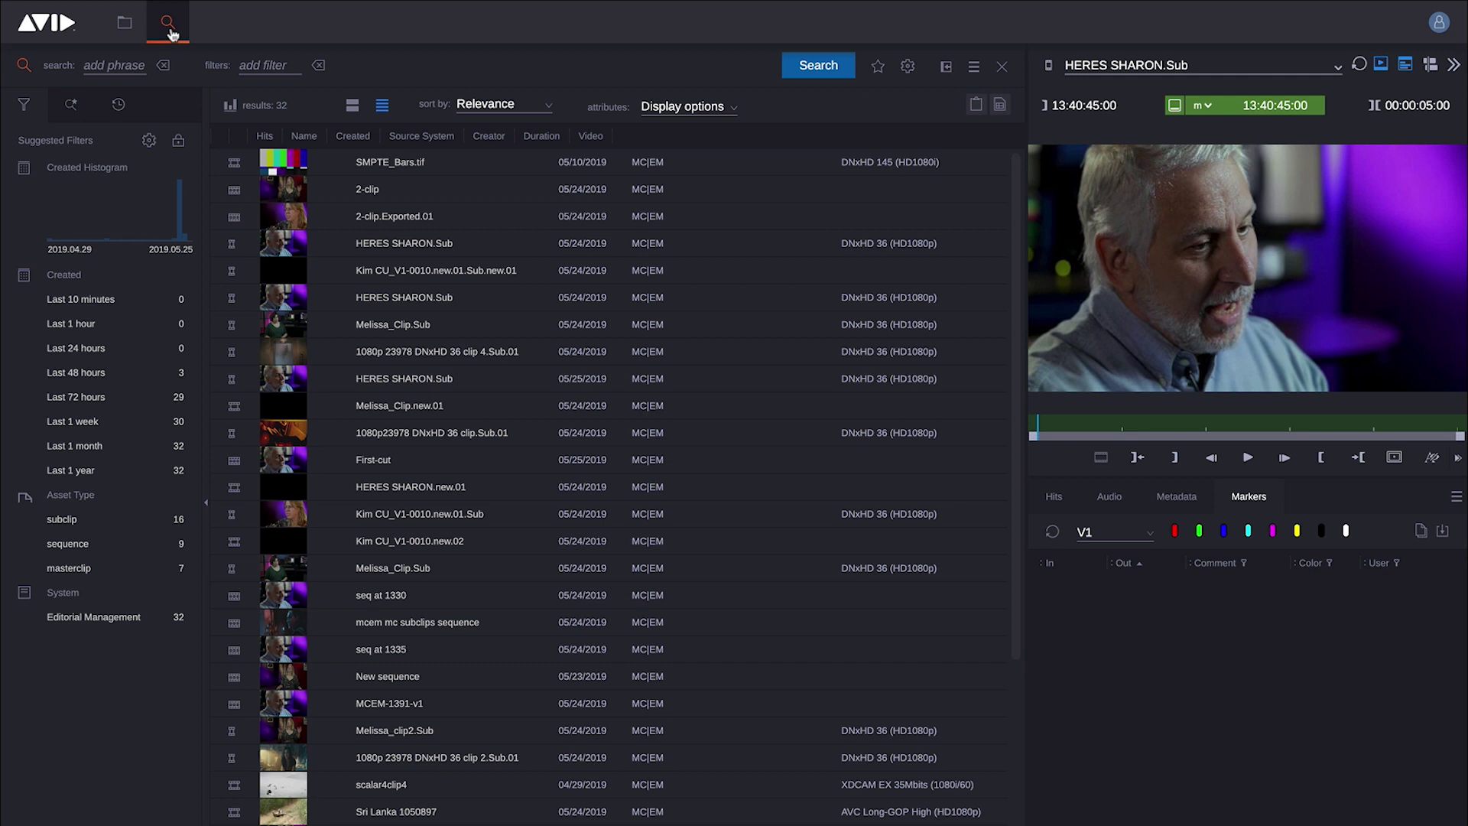
left_click(135, 65)
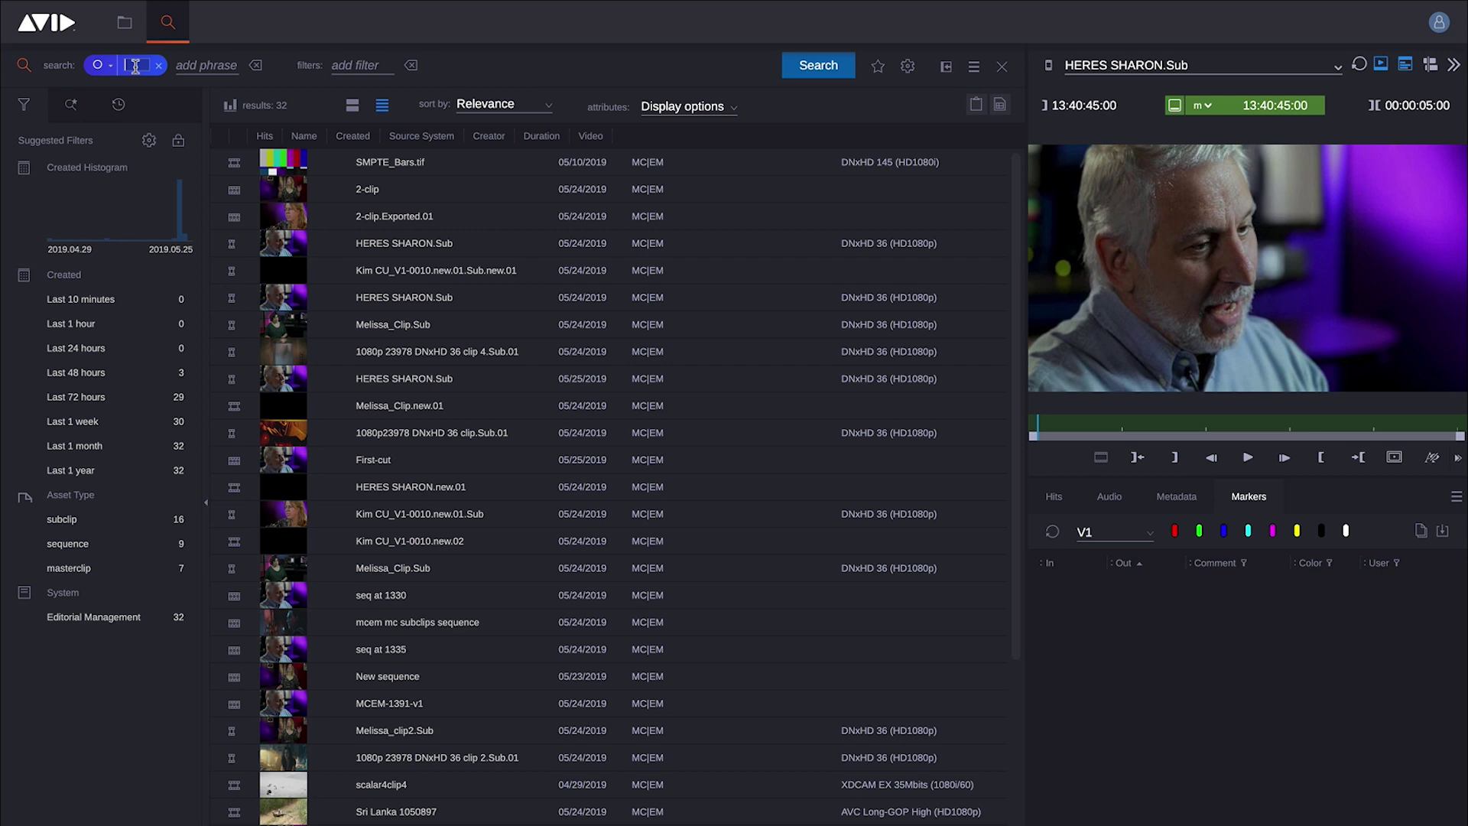
left_click(126, 26)
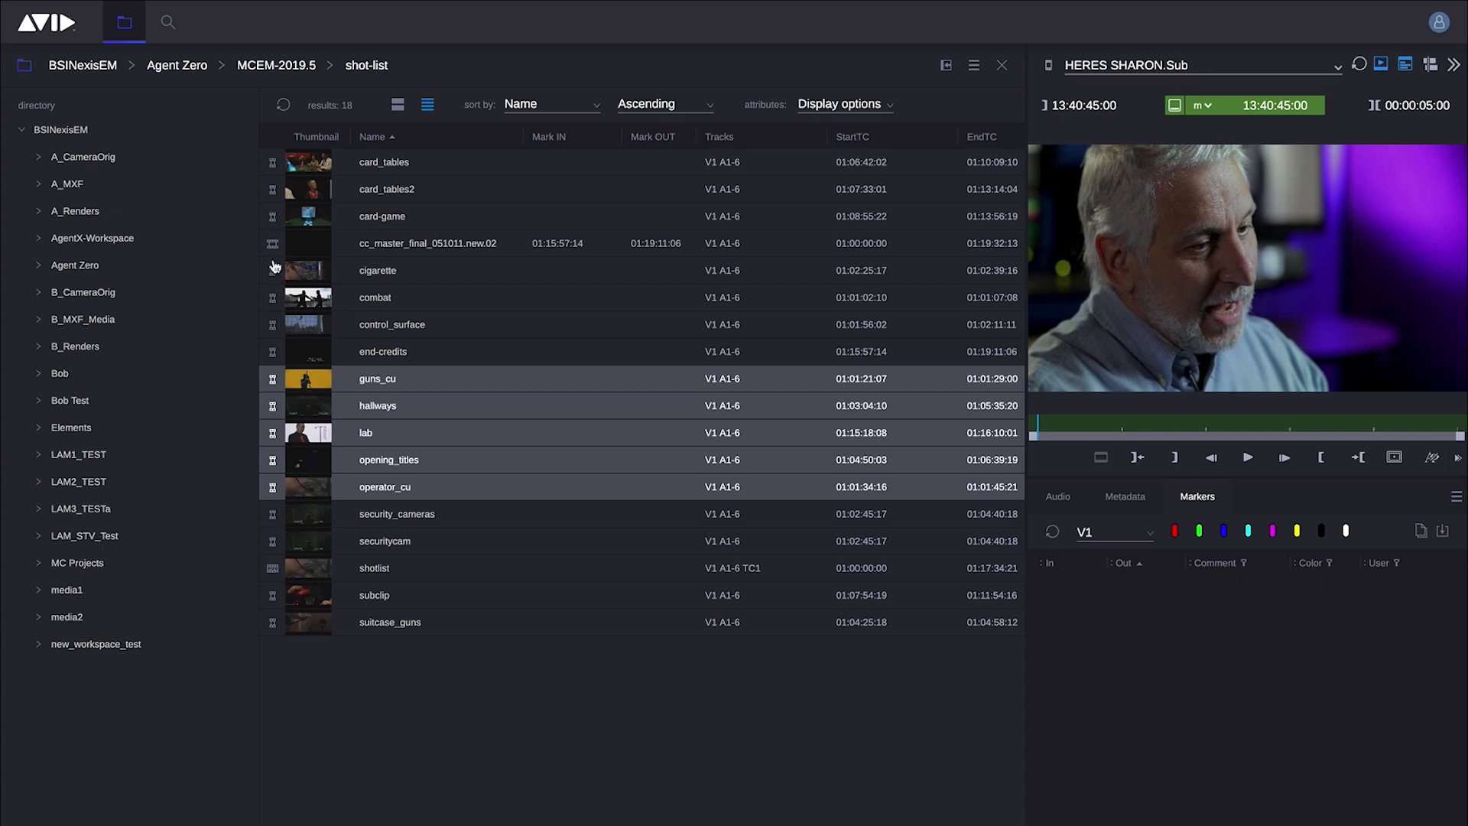
Select card-game, control_surface, lab, opening_titles and guns_cu and start a new sequence from them
left_click(274, 217)
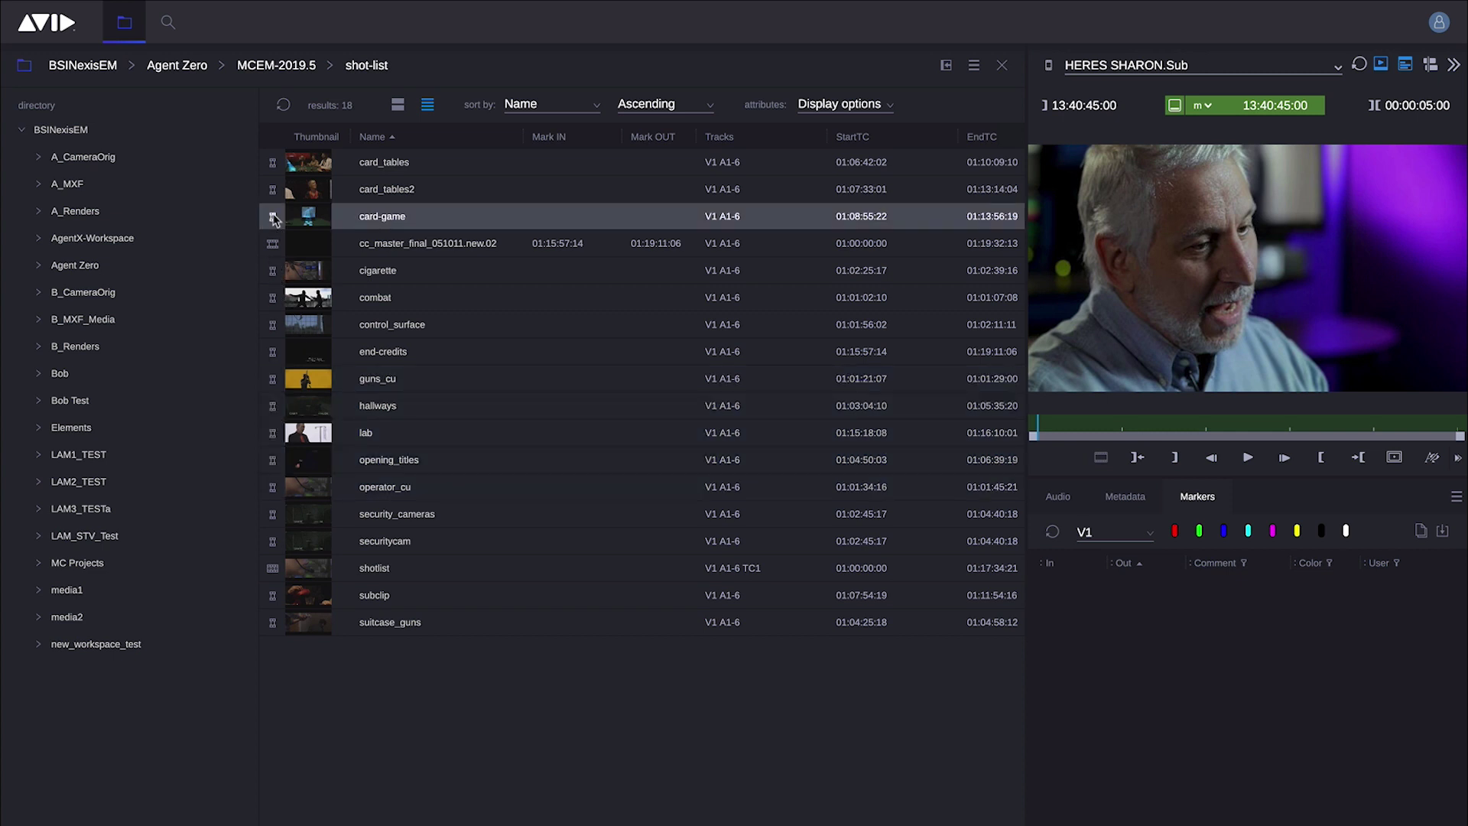
left_click(274, 329, "ctrl")
left_click(275, 433, "ctrl")
left_click(282, 462, "ctrl")
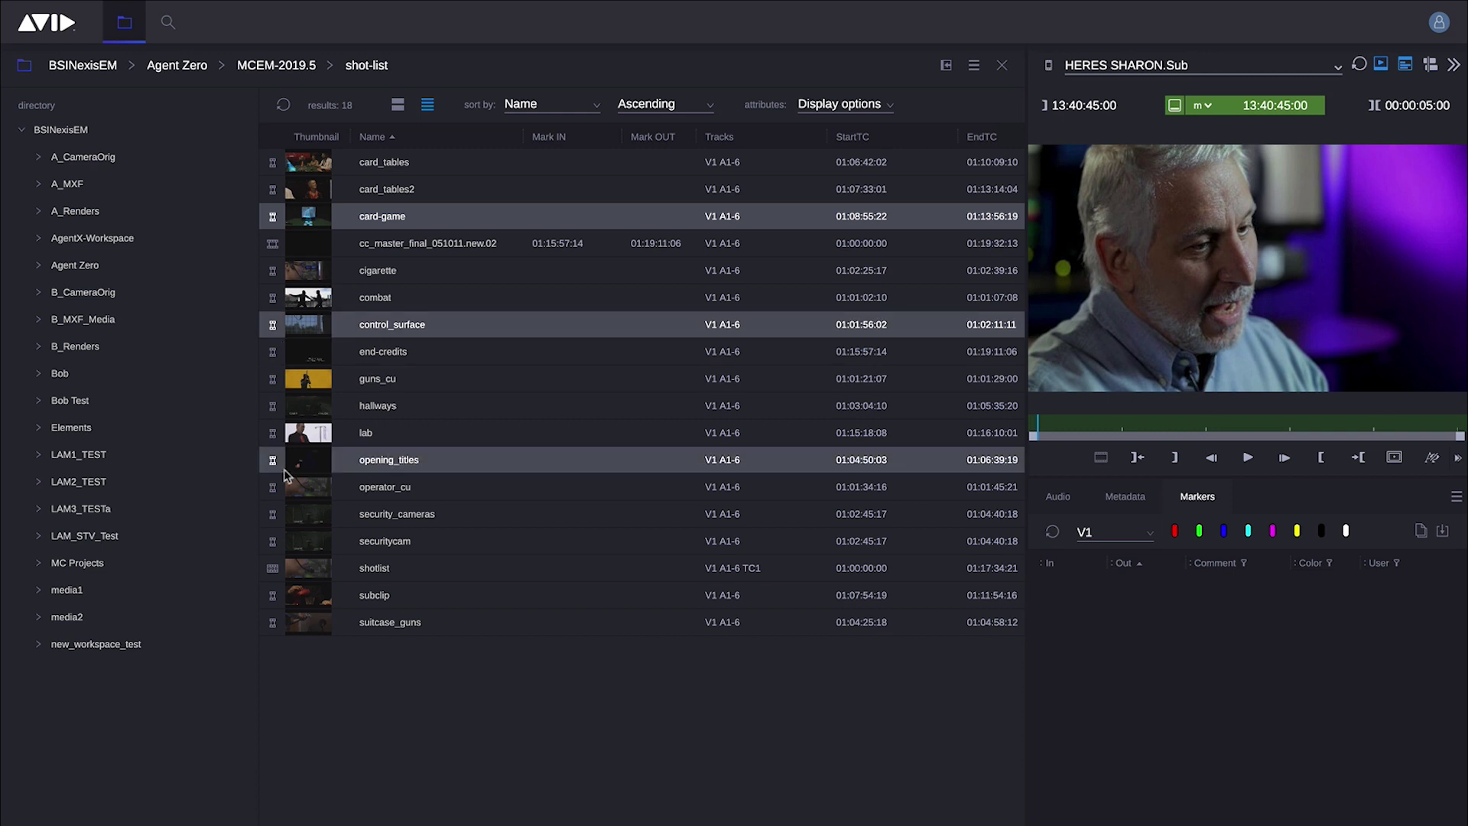
left_click(275, 380, "ctrl")
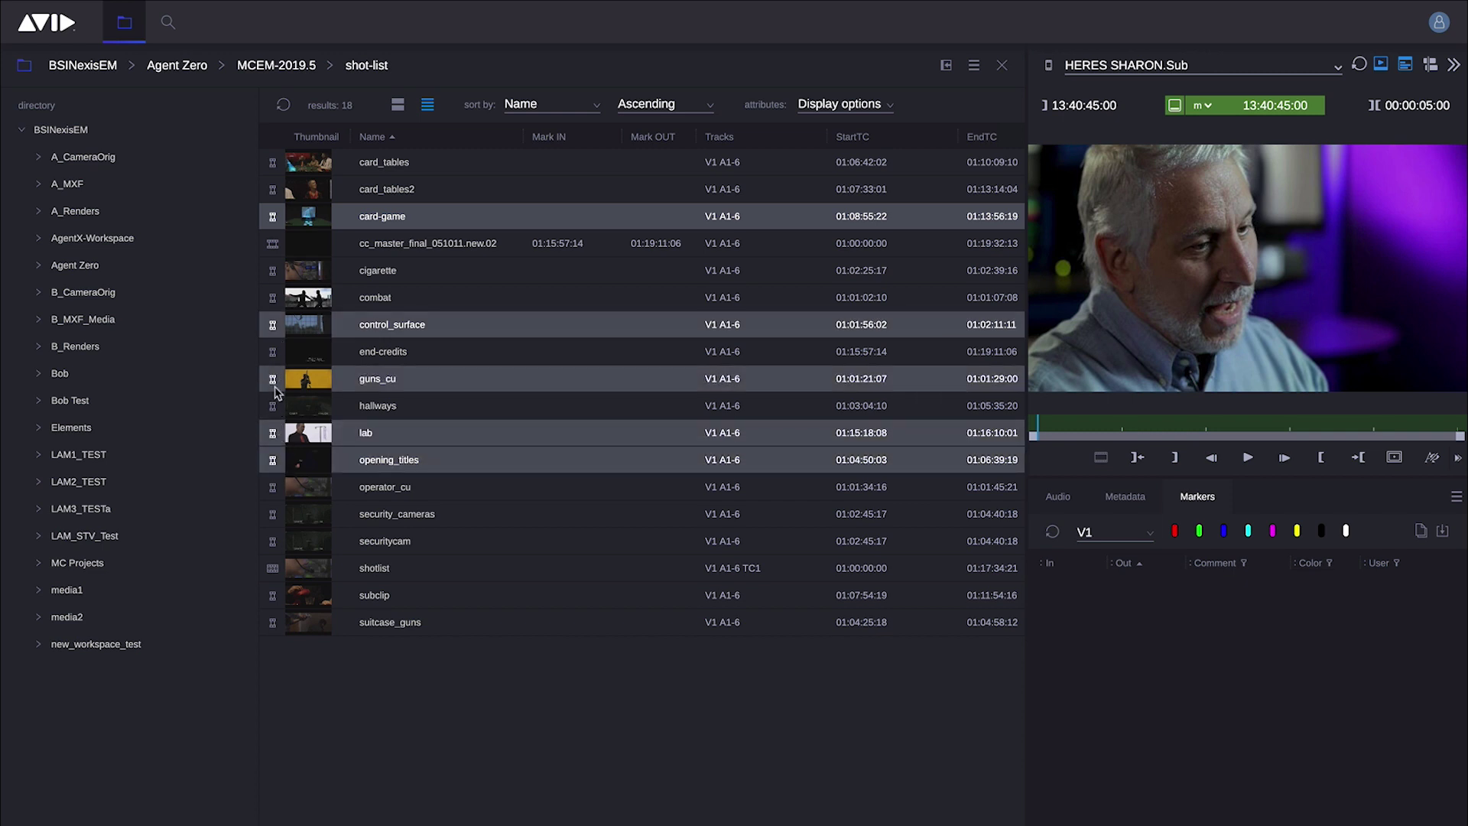
right_click(277, 392)
left_click(329, 423)
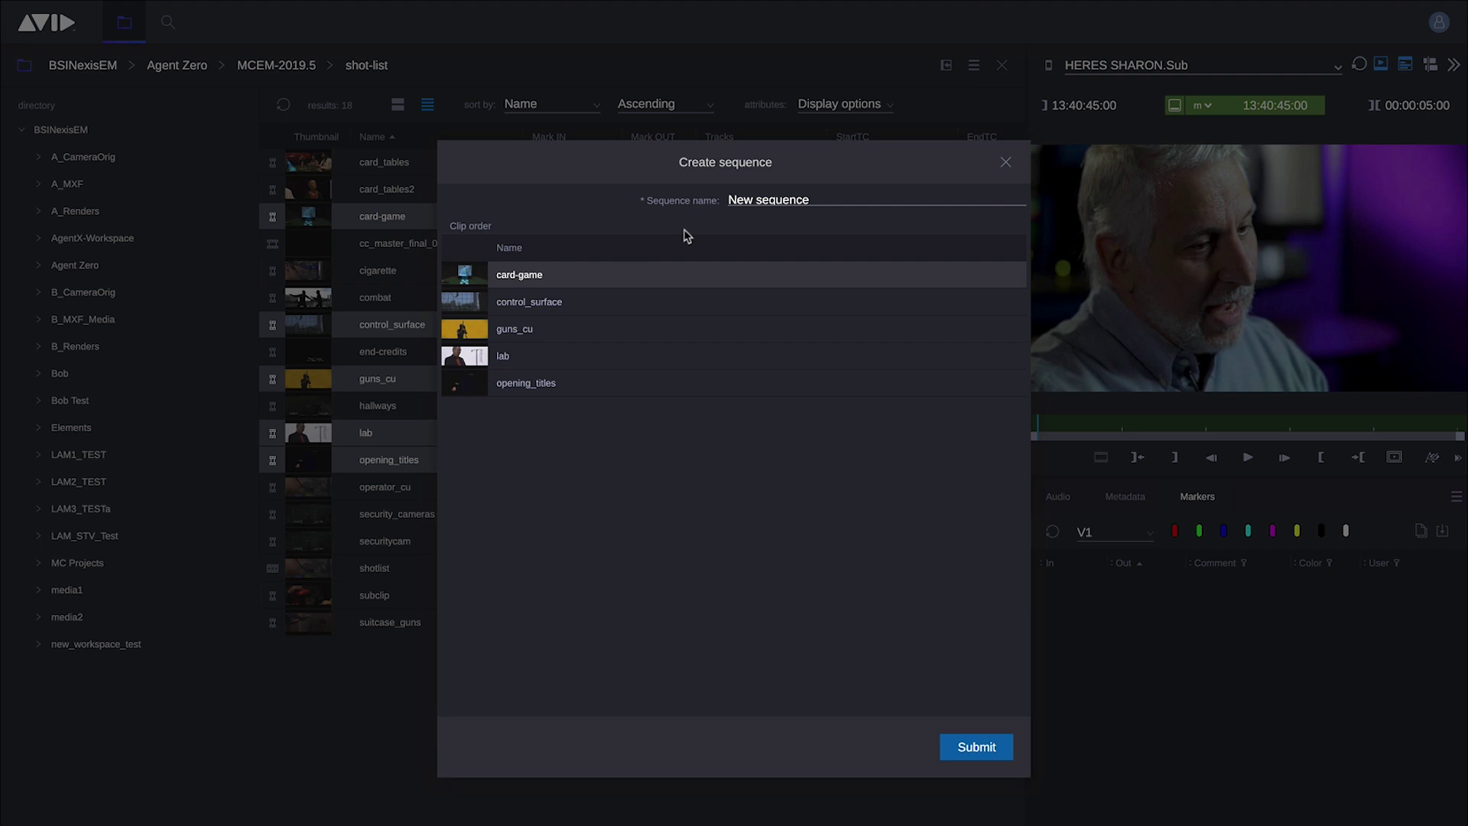
Name the sequence 'ROUGH CUT', create it, refresh the bin and switch to Media Composer
left_click(809, 200)
key("ctrl+a")
key("BackSpace")
type("ROIUG")
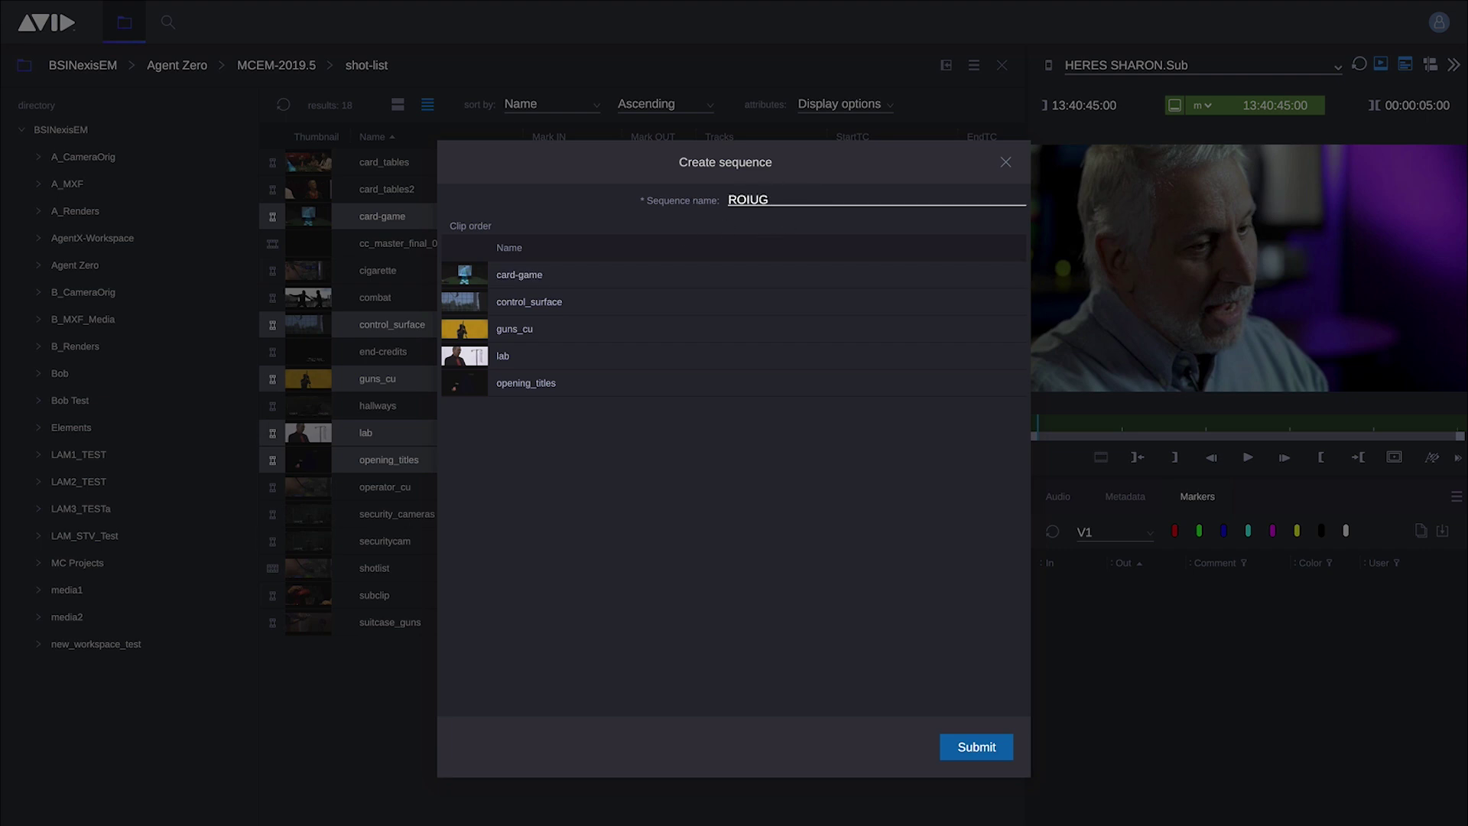
key("BackSpace")
key("BackSpace")
key("BackSpace")
type("UGH CUT")
left_click(972, 746)
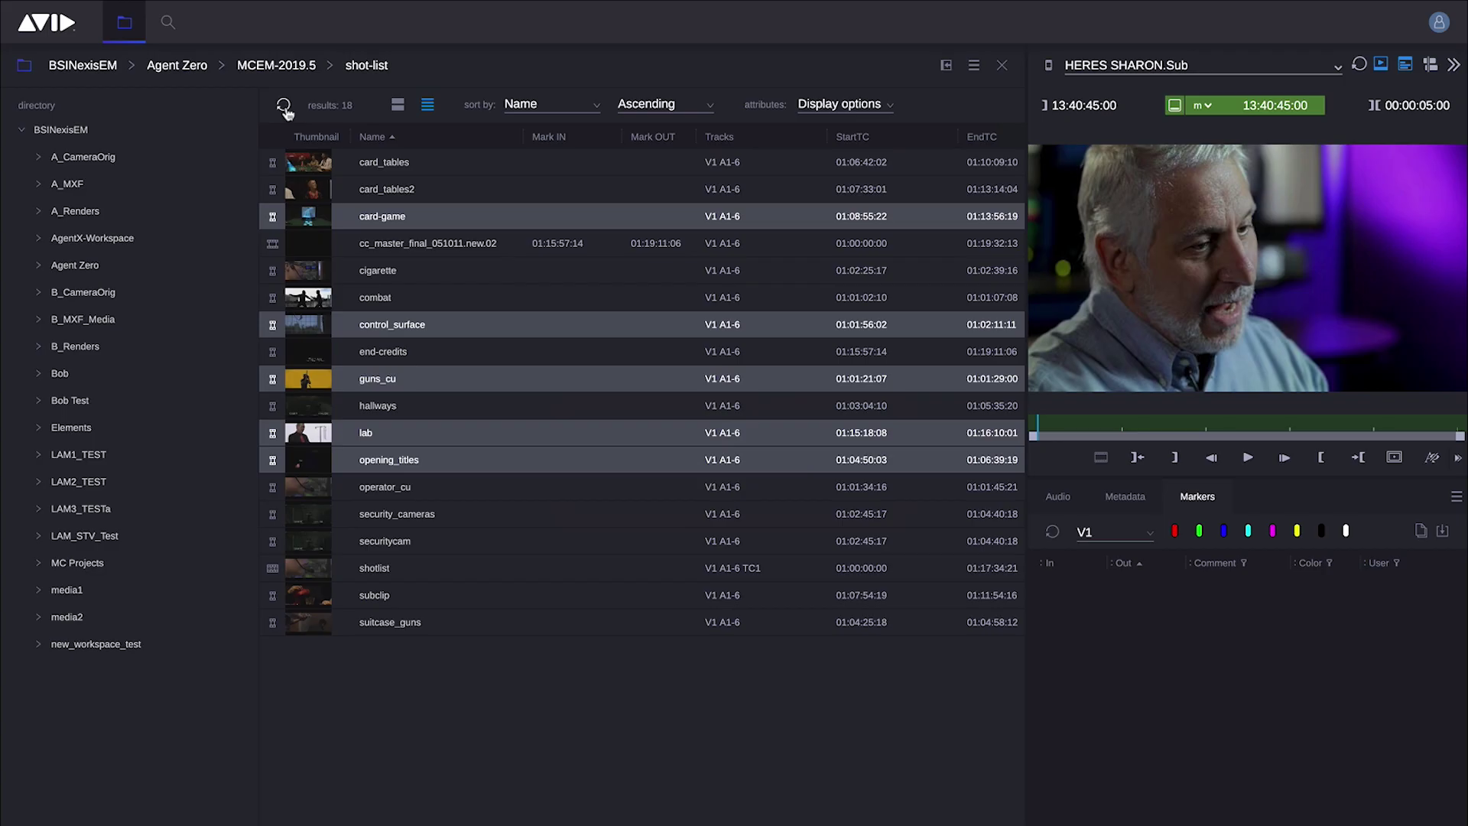
left_click(284, 107)
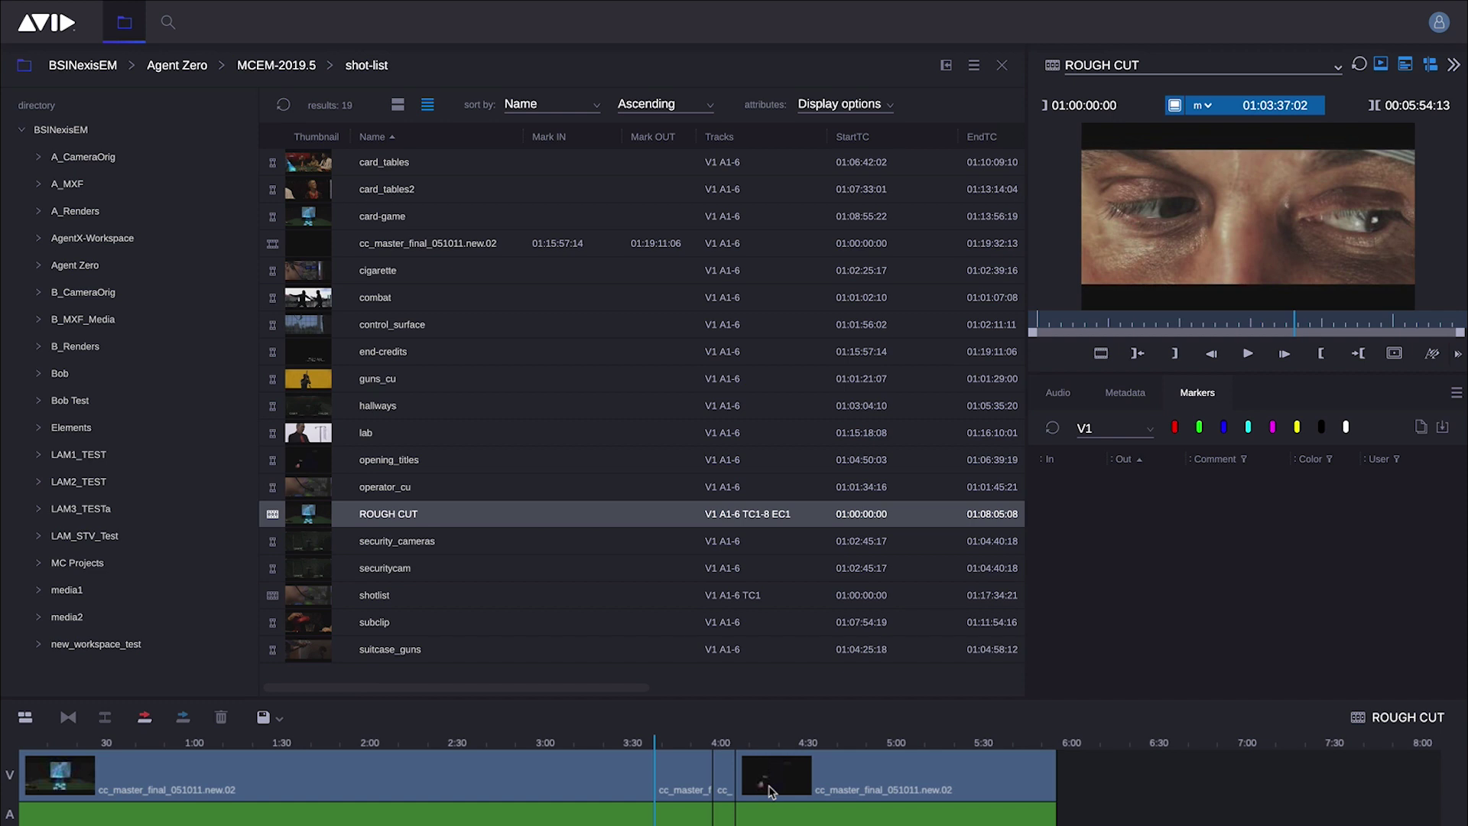
key("super+Tab")
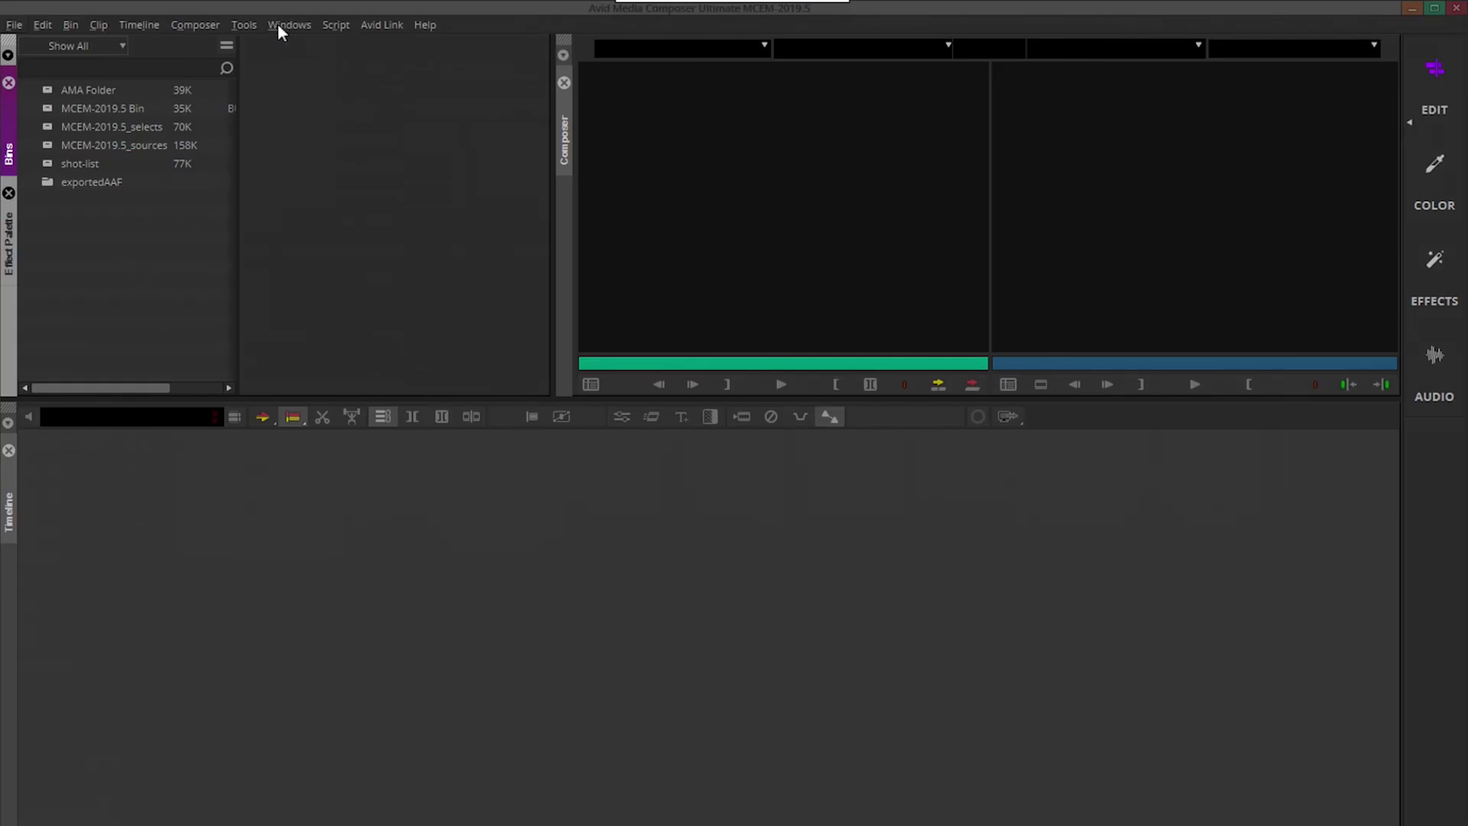
In Media Composer, open the Editorial Management panel and shot-list bin, and load hallways into the source monitor
left_click(242, 23)
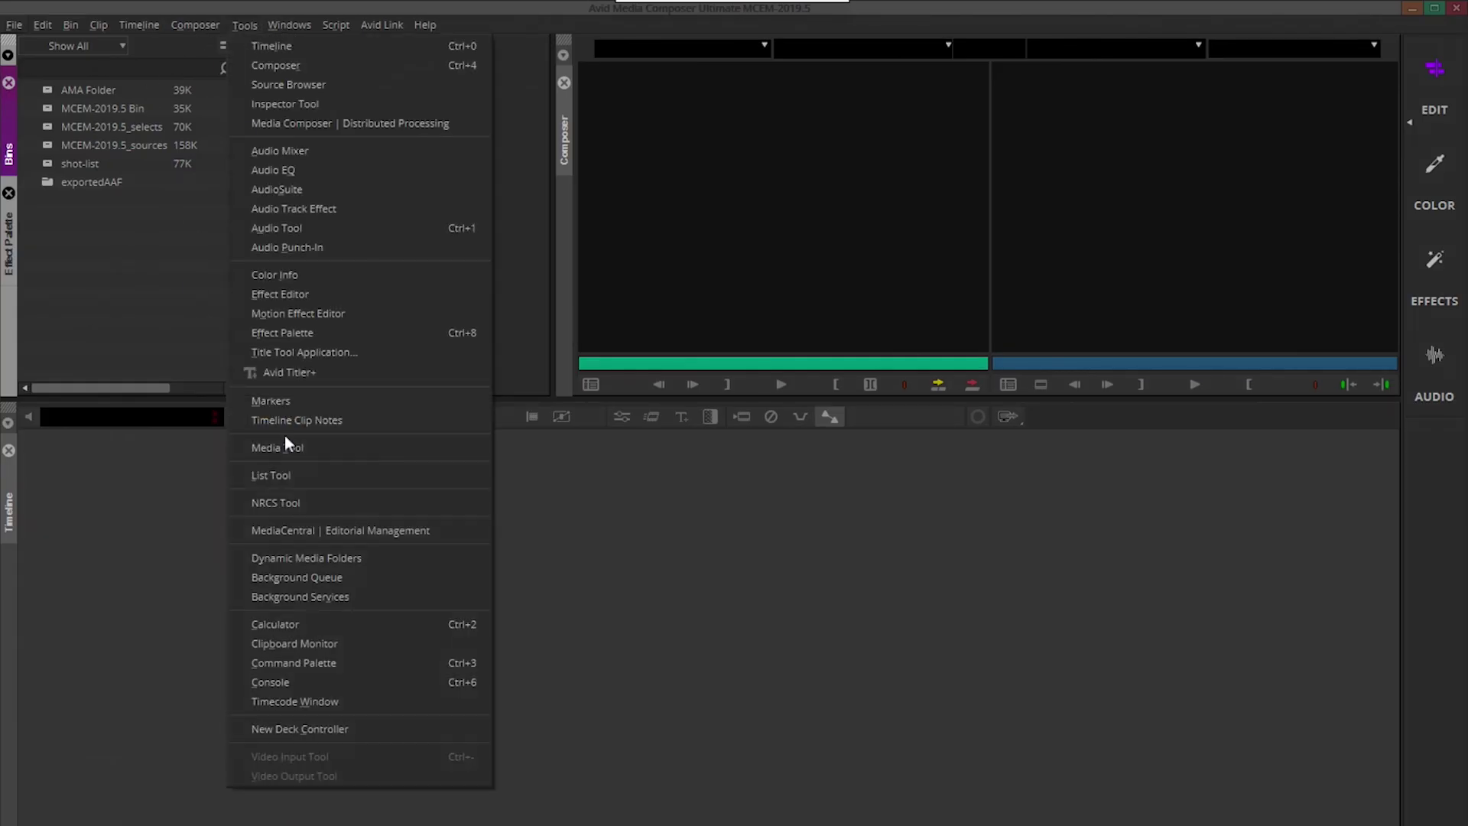
left_click(315, 531)
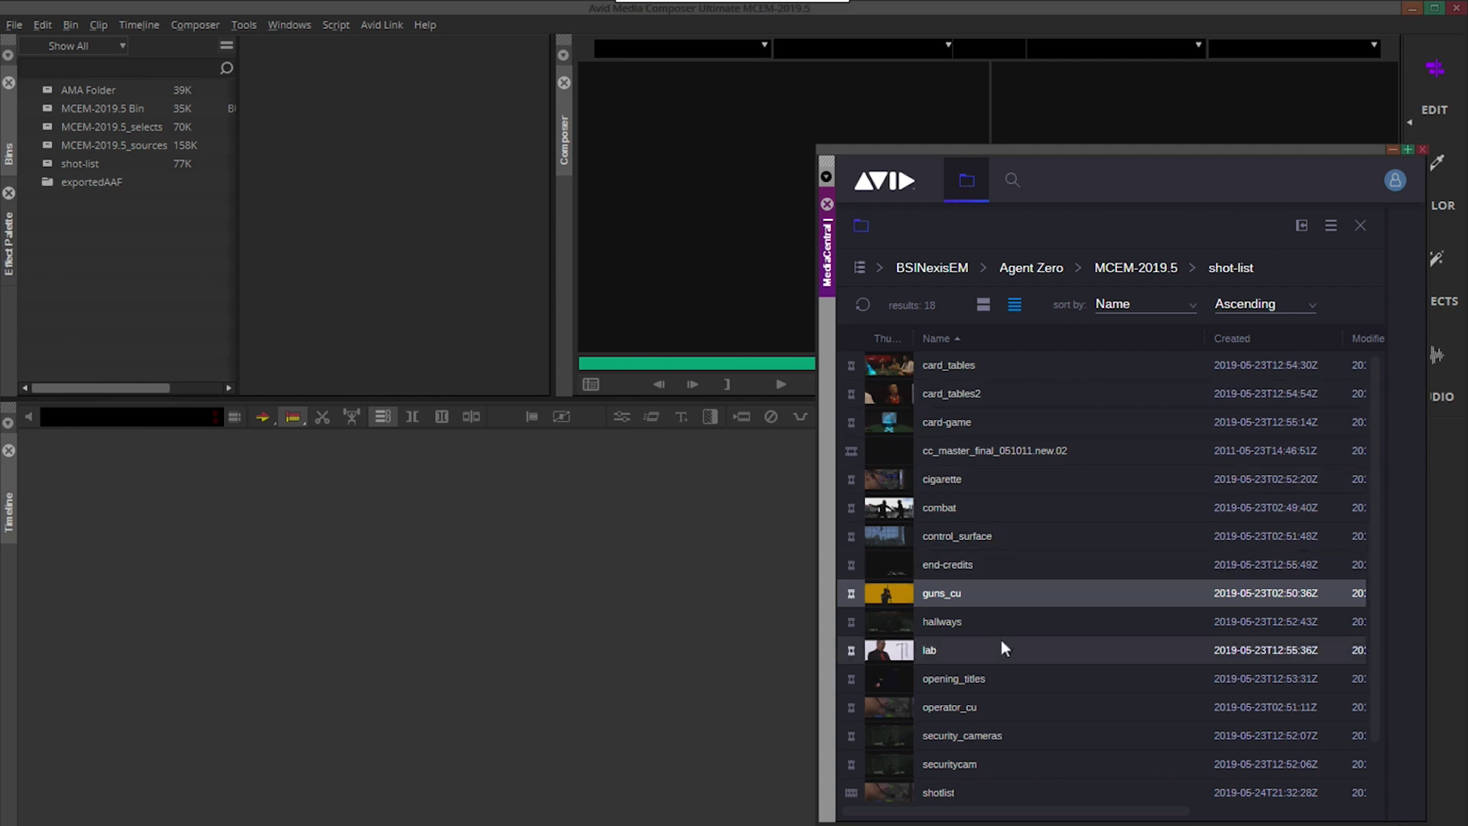
double_click(849, 511)
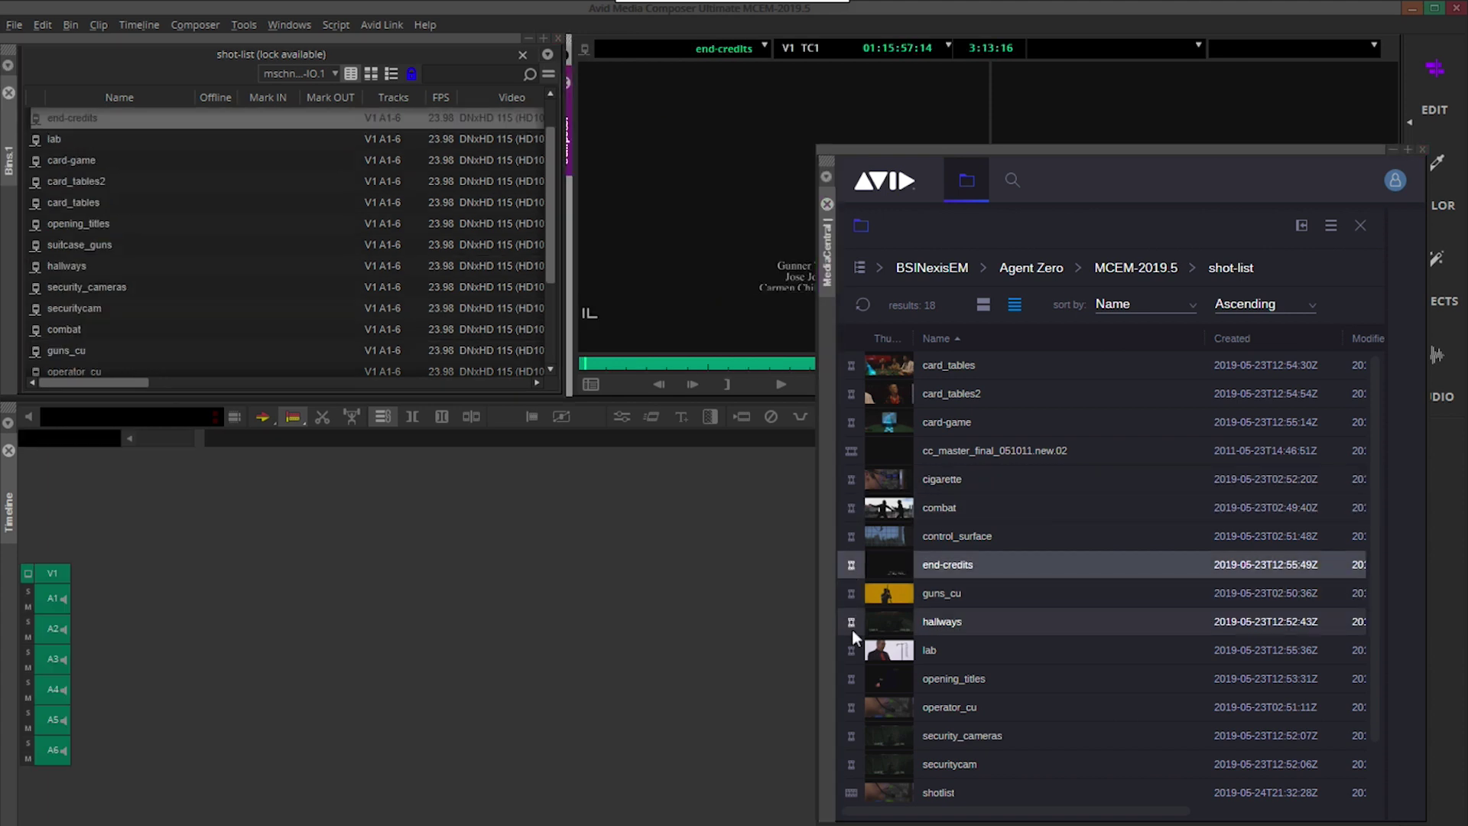
double_click(852, 629)
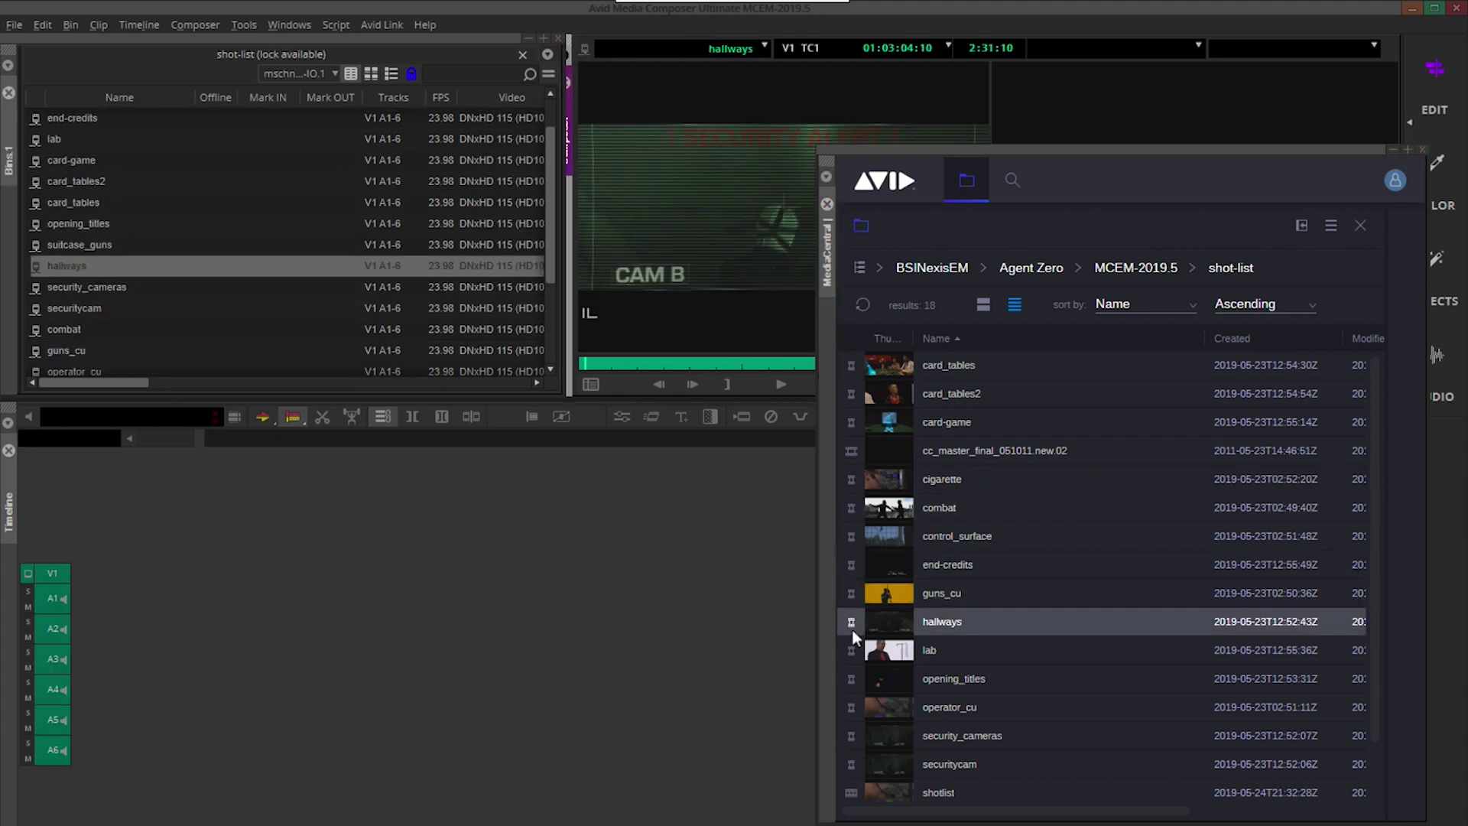